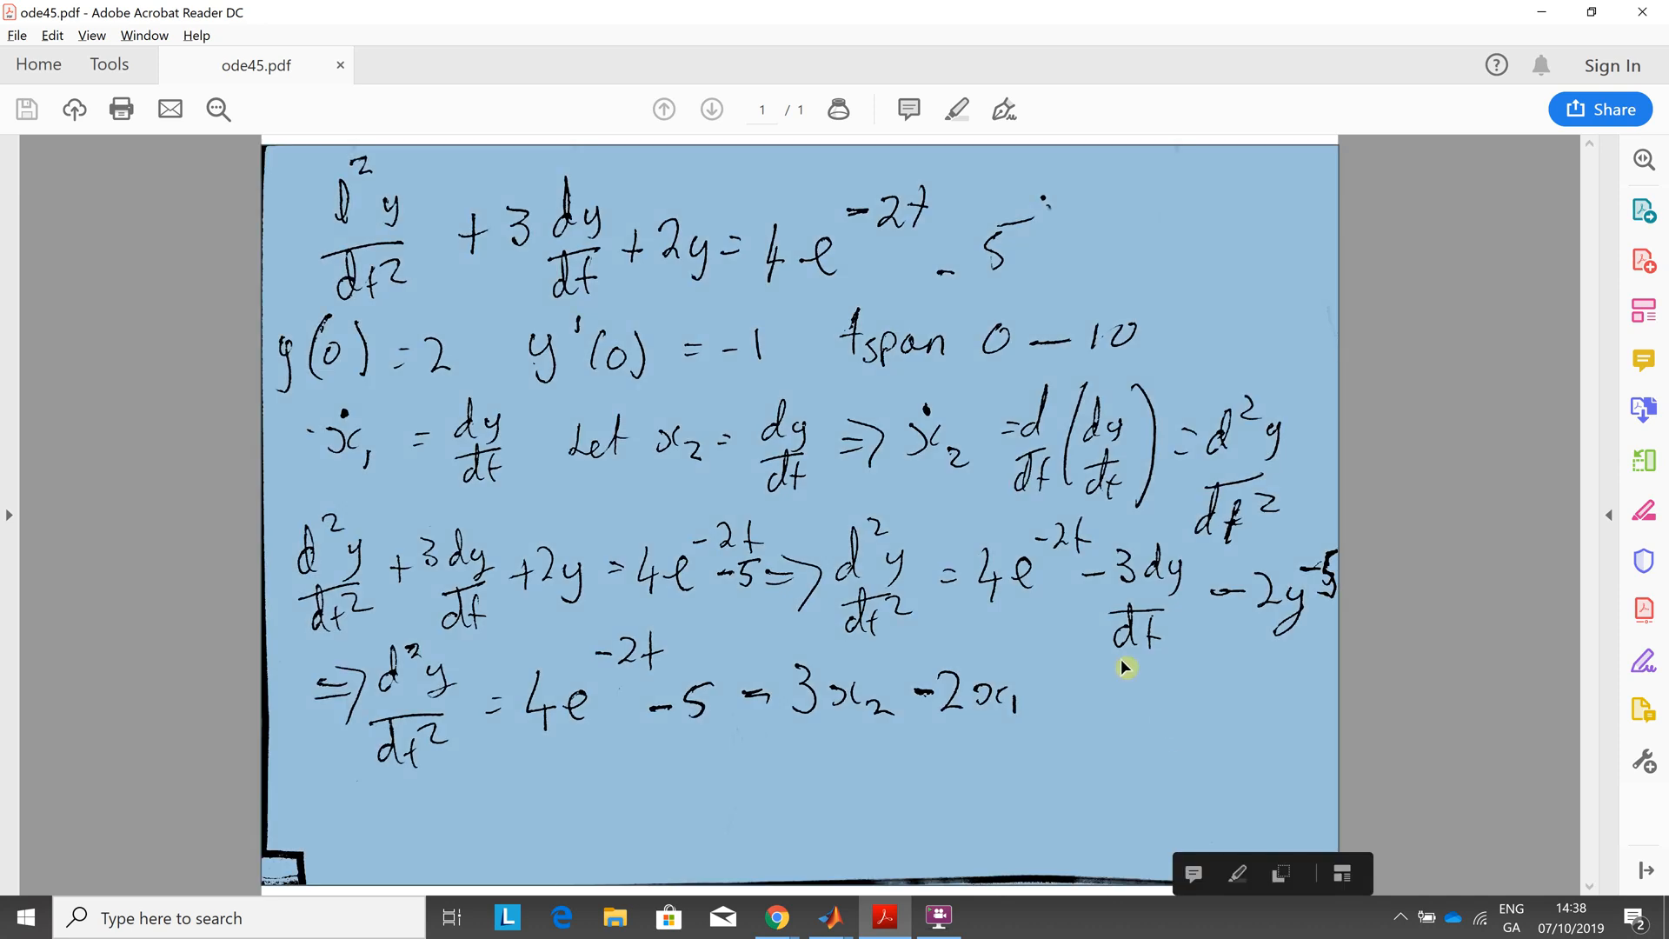
# Clear the selection on the handwritten ode45.pdf notes page in Acrobat Reader
pyautogui.click(1199, 691)
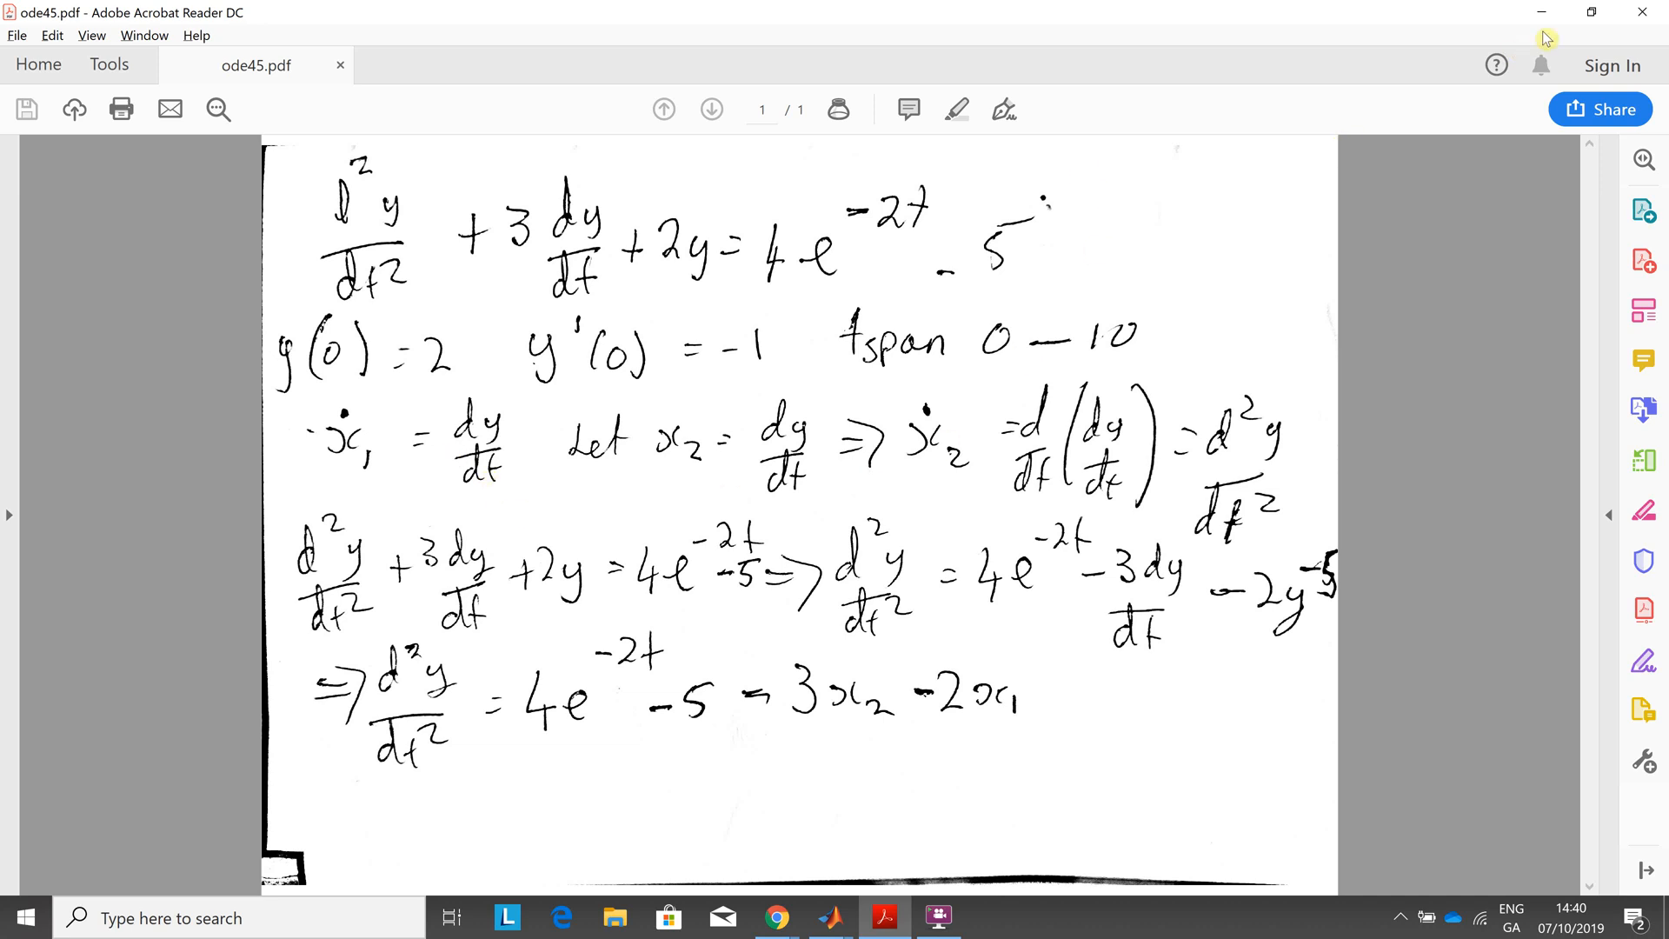
# Snap the ode45.pdf notes to the left half and bring MATLAB with ODE454444.m to the front
pyautogui.click(1591, 13)
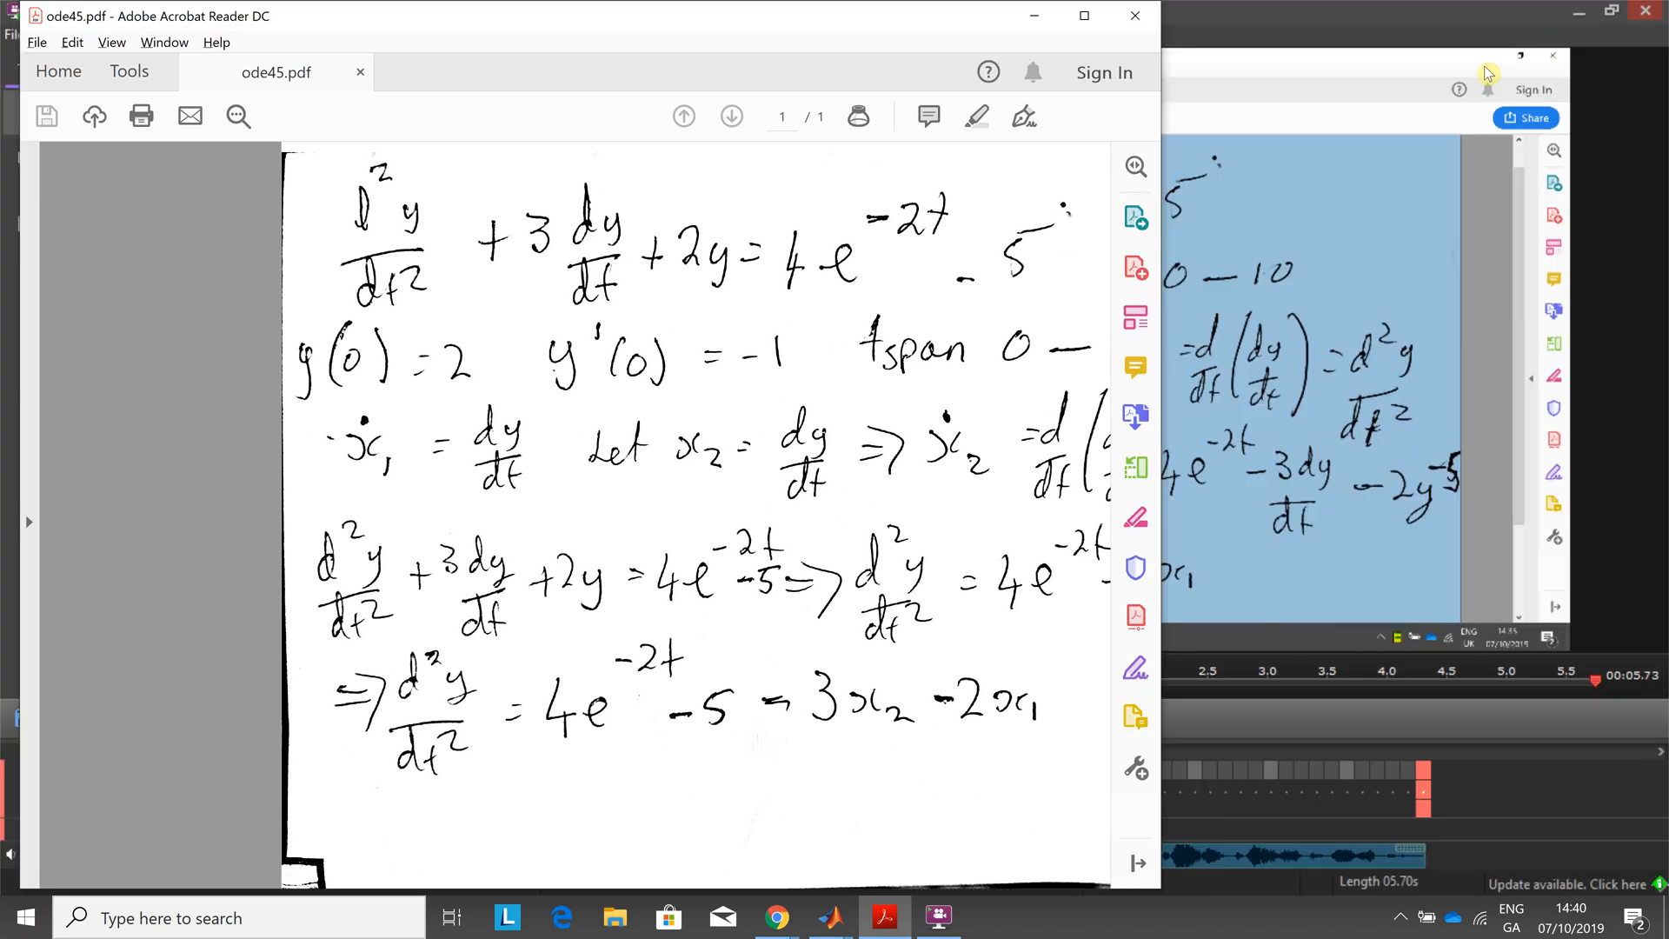
pyautogui.moveTo(933, 19); pyautogui.dragTo(379, 130)
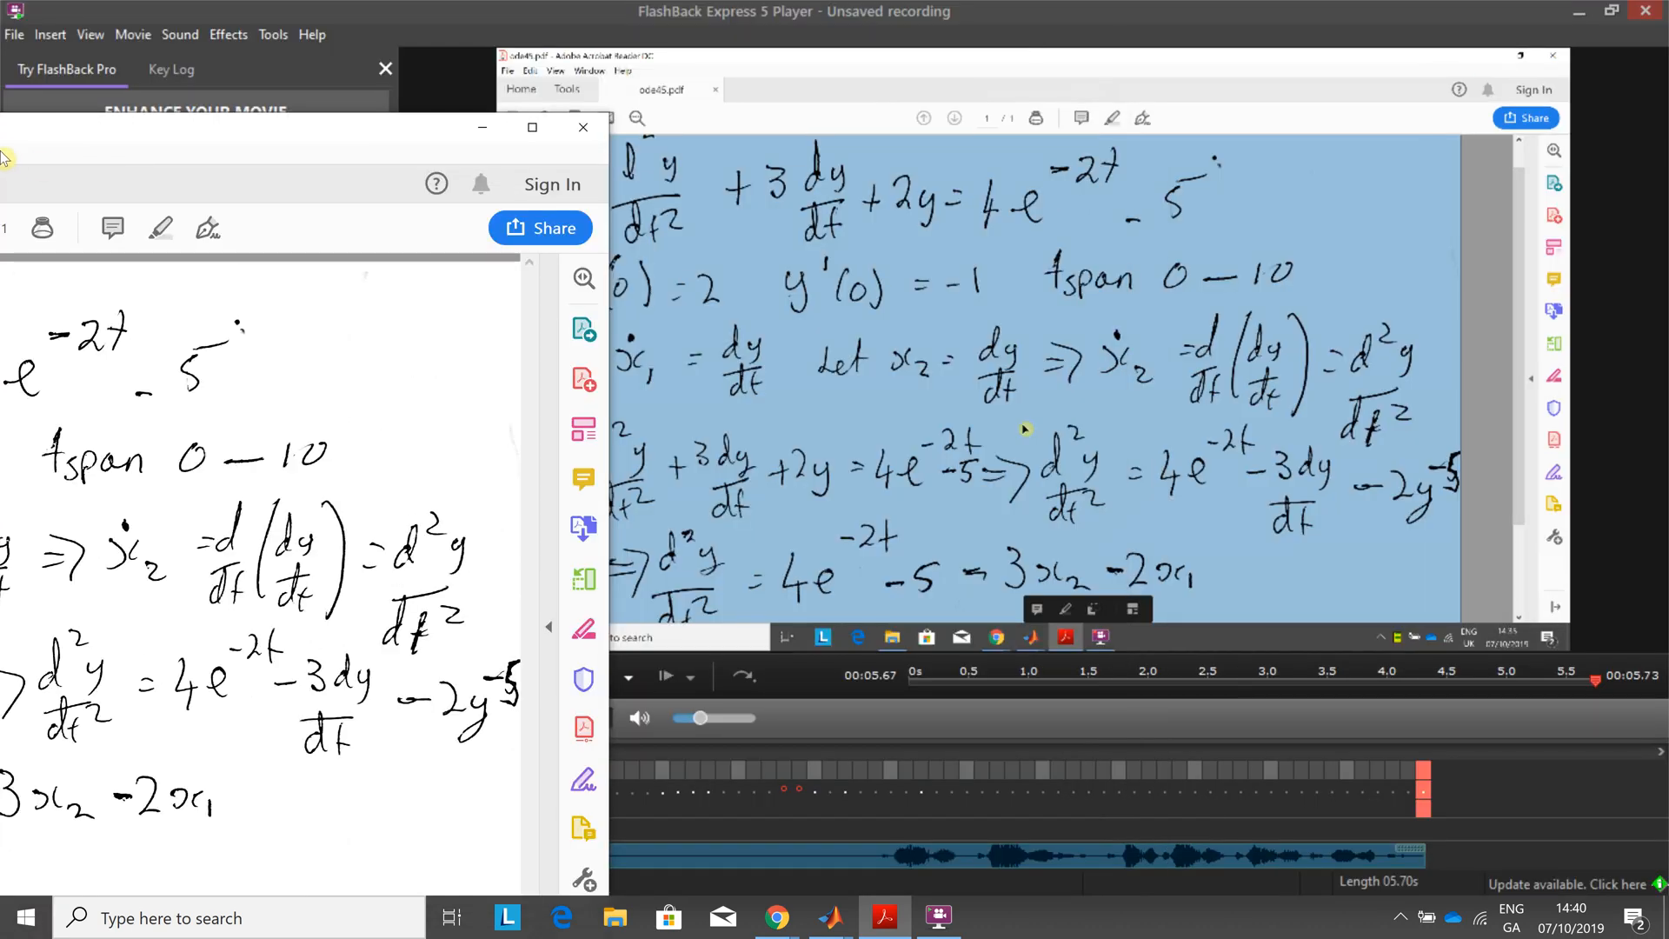
pyautogui.moveTo(260, 130); pyautogui.dragTo(0, 392)
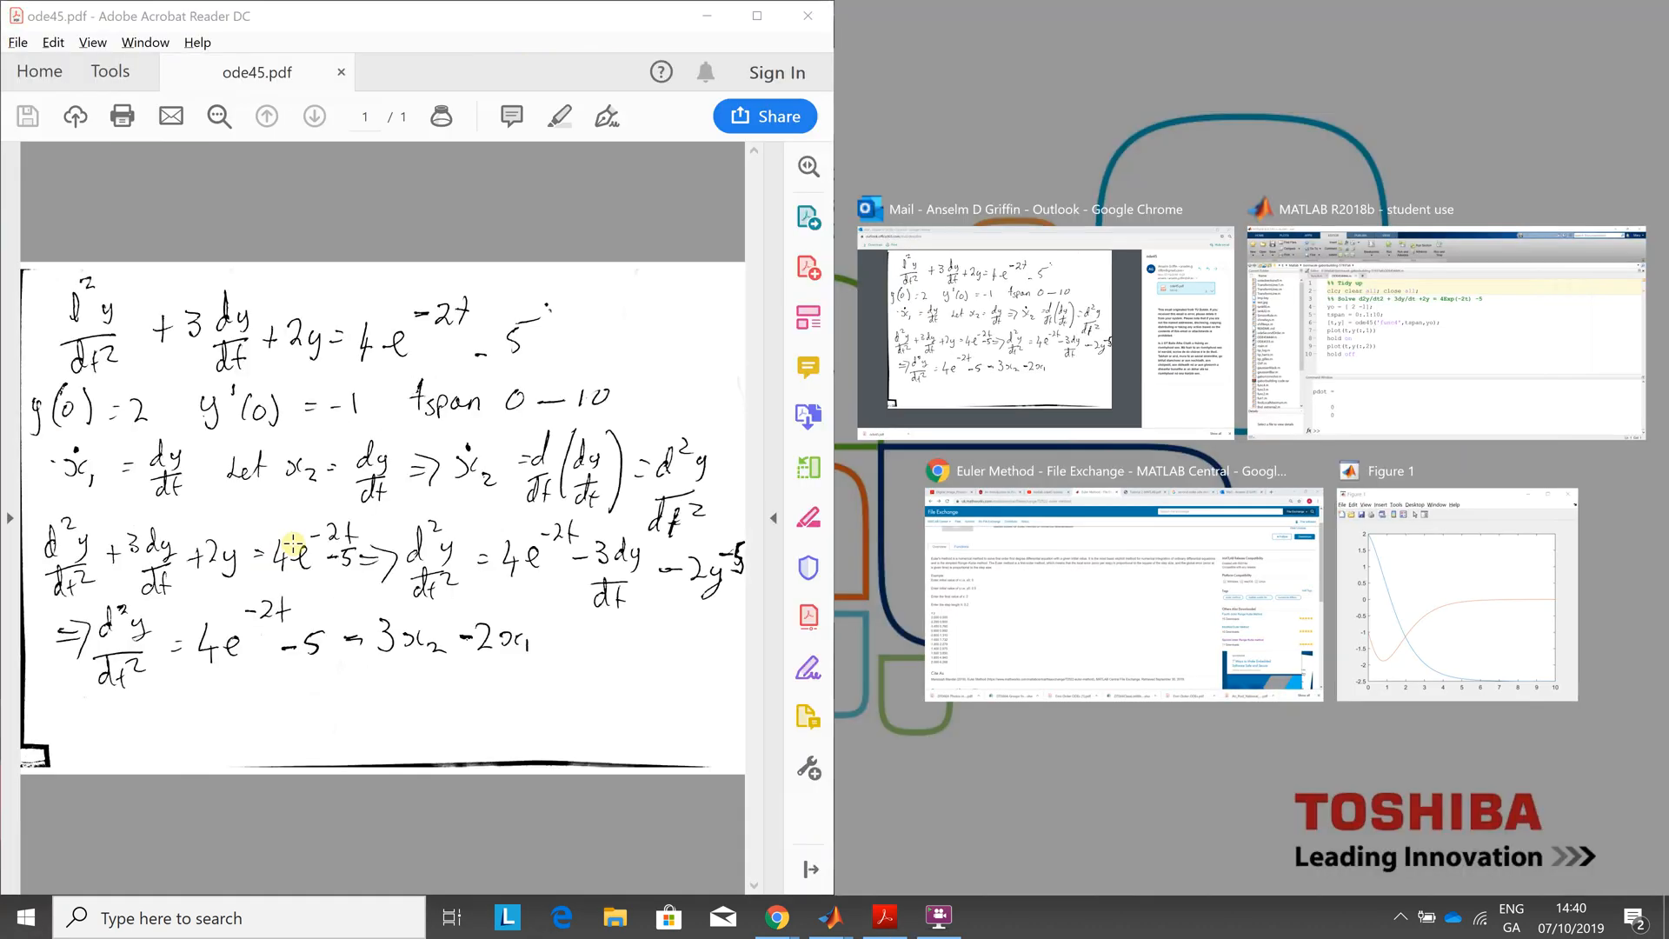
pyautogui.hotkey('alt', 'Tab')
pyautogui.hotkey('alt', 'Tab')
pyautogui.press('Tab')
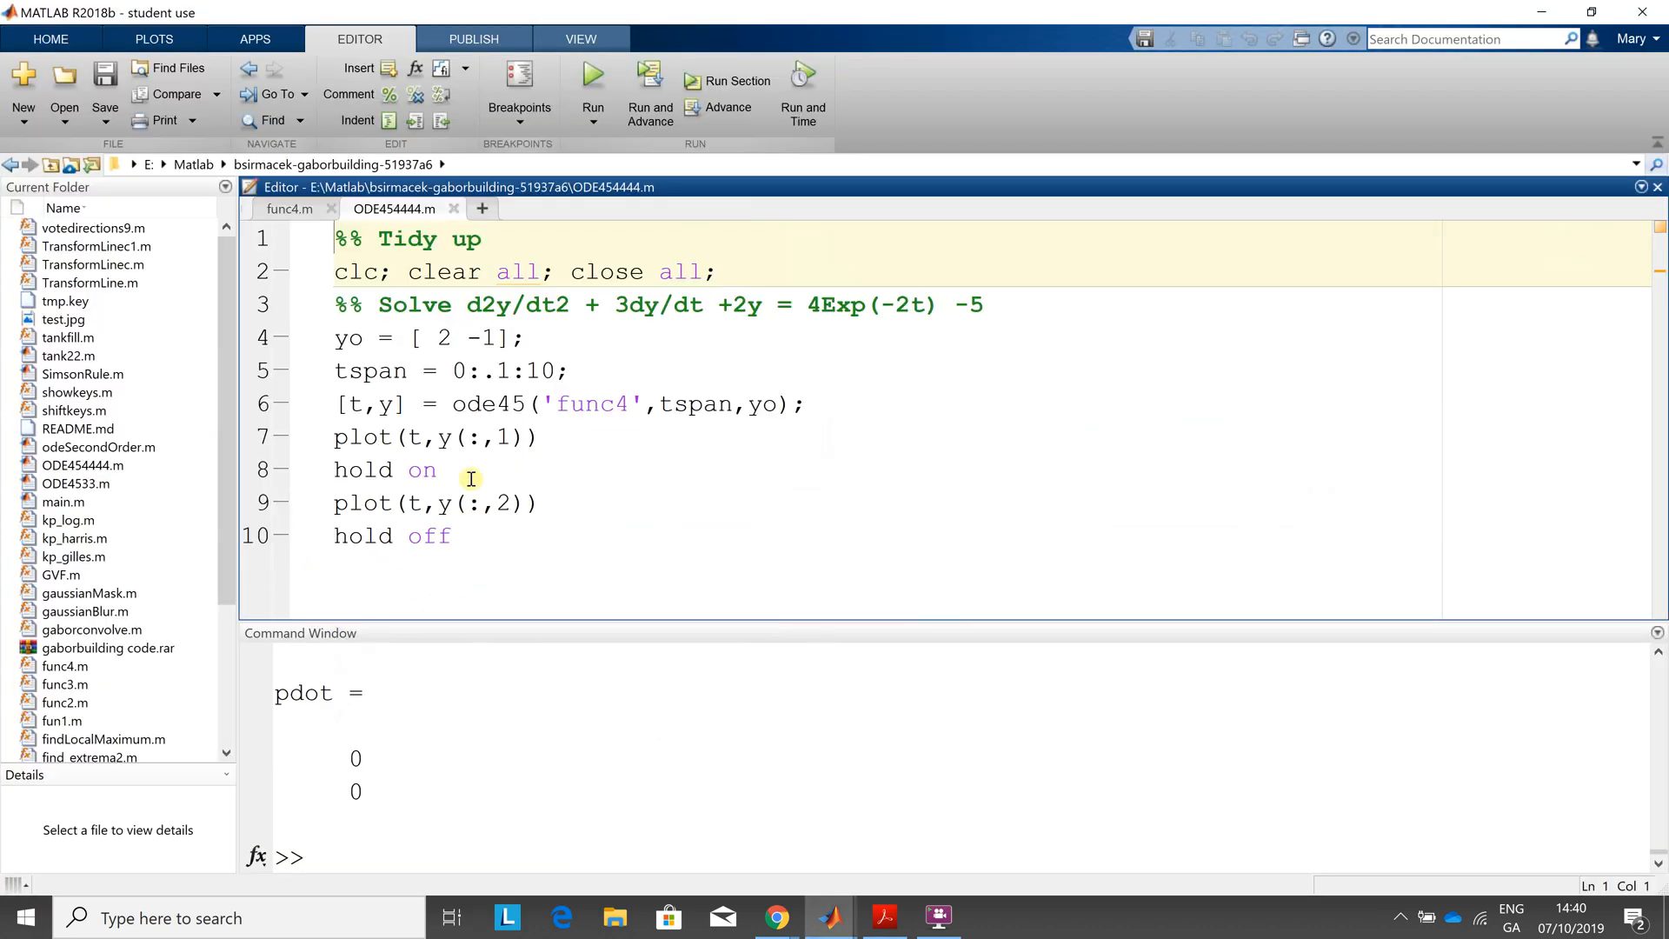
pyautogui.click(502, 369)
pyautogui.moveTo(334, 338); pyautogui.dragTo(407, 339)
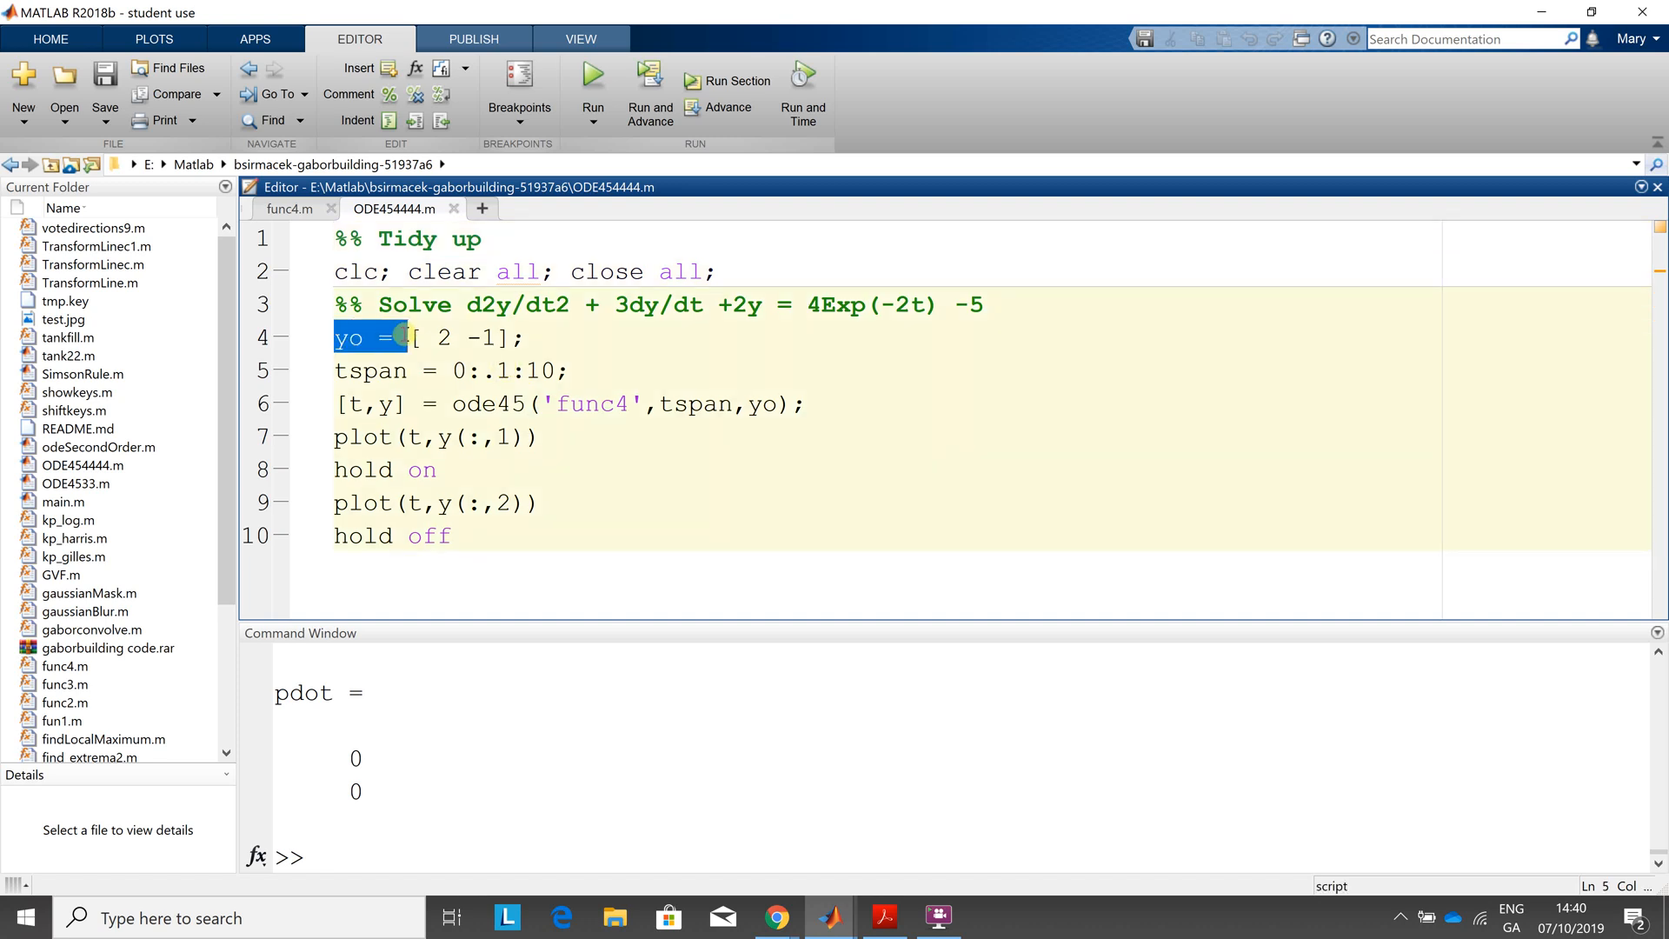
pyautogui.hotkey('alt', 'Tab')
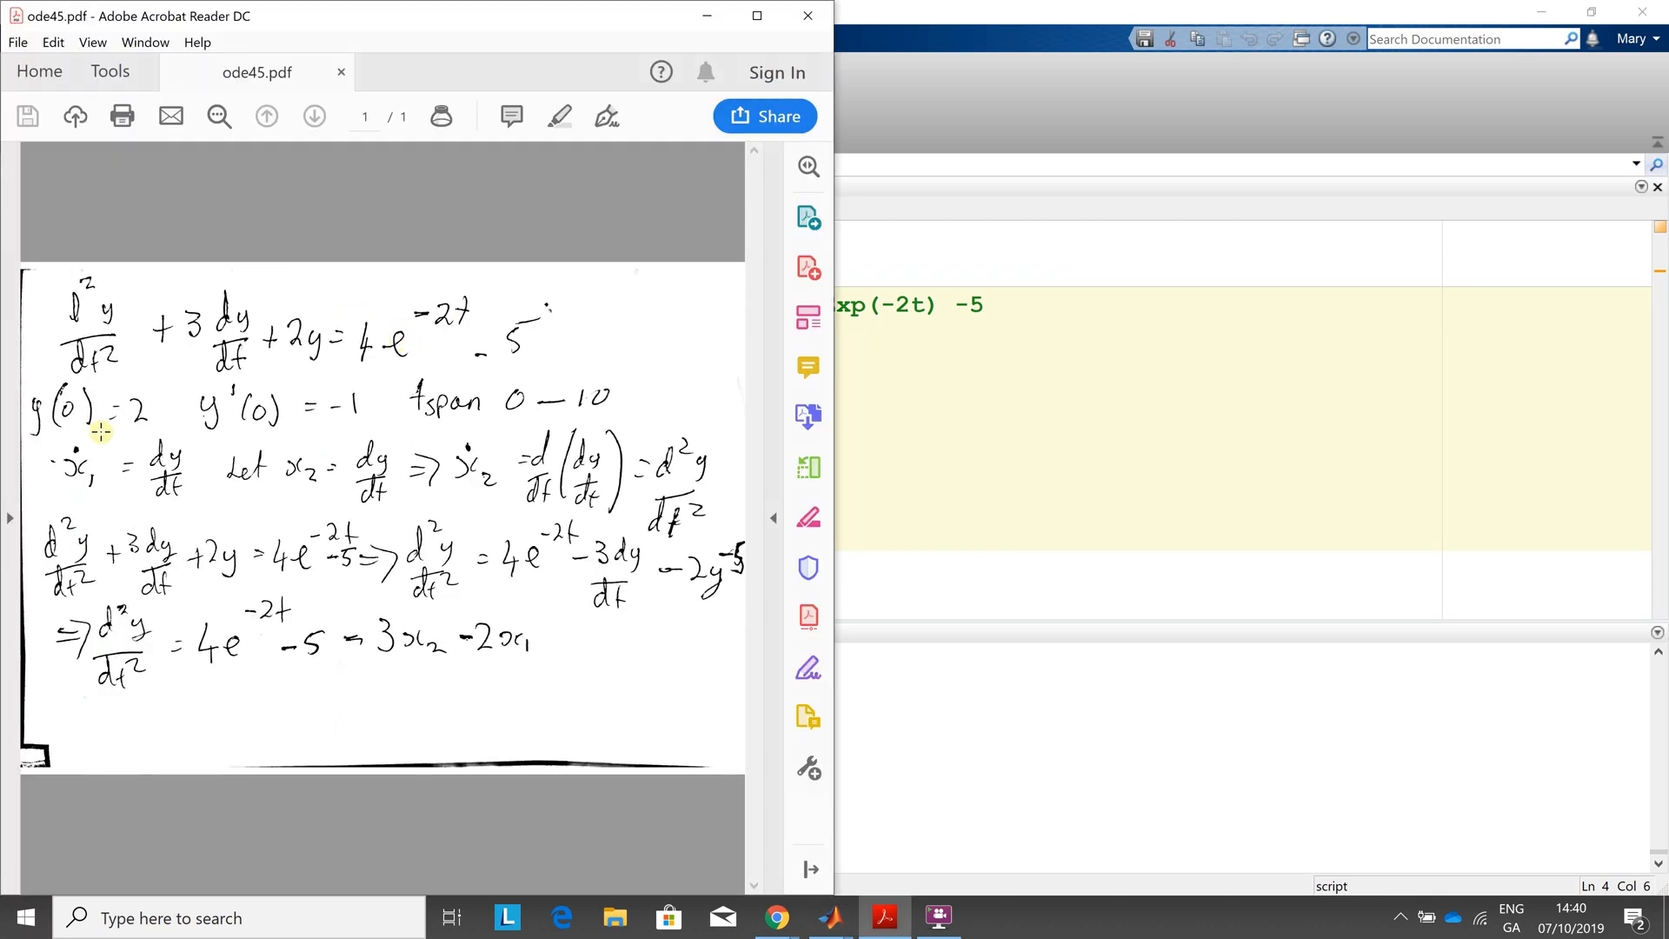
pyautogui.hotkey('alt', 'Tab')
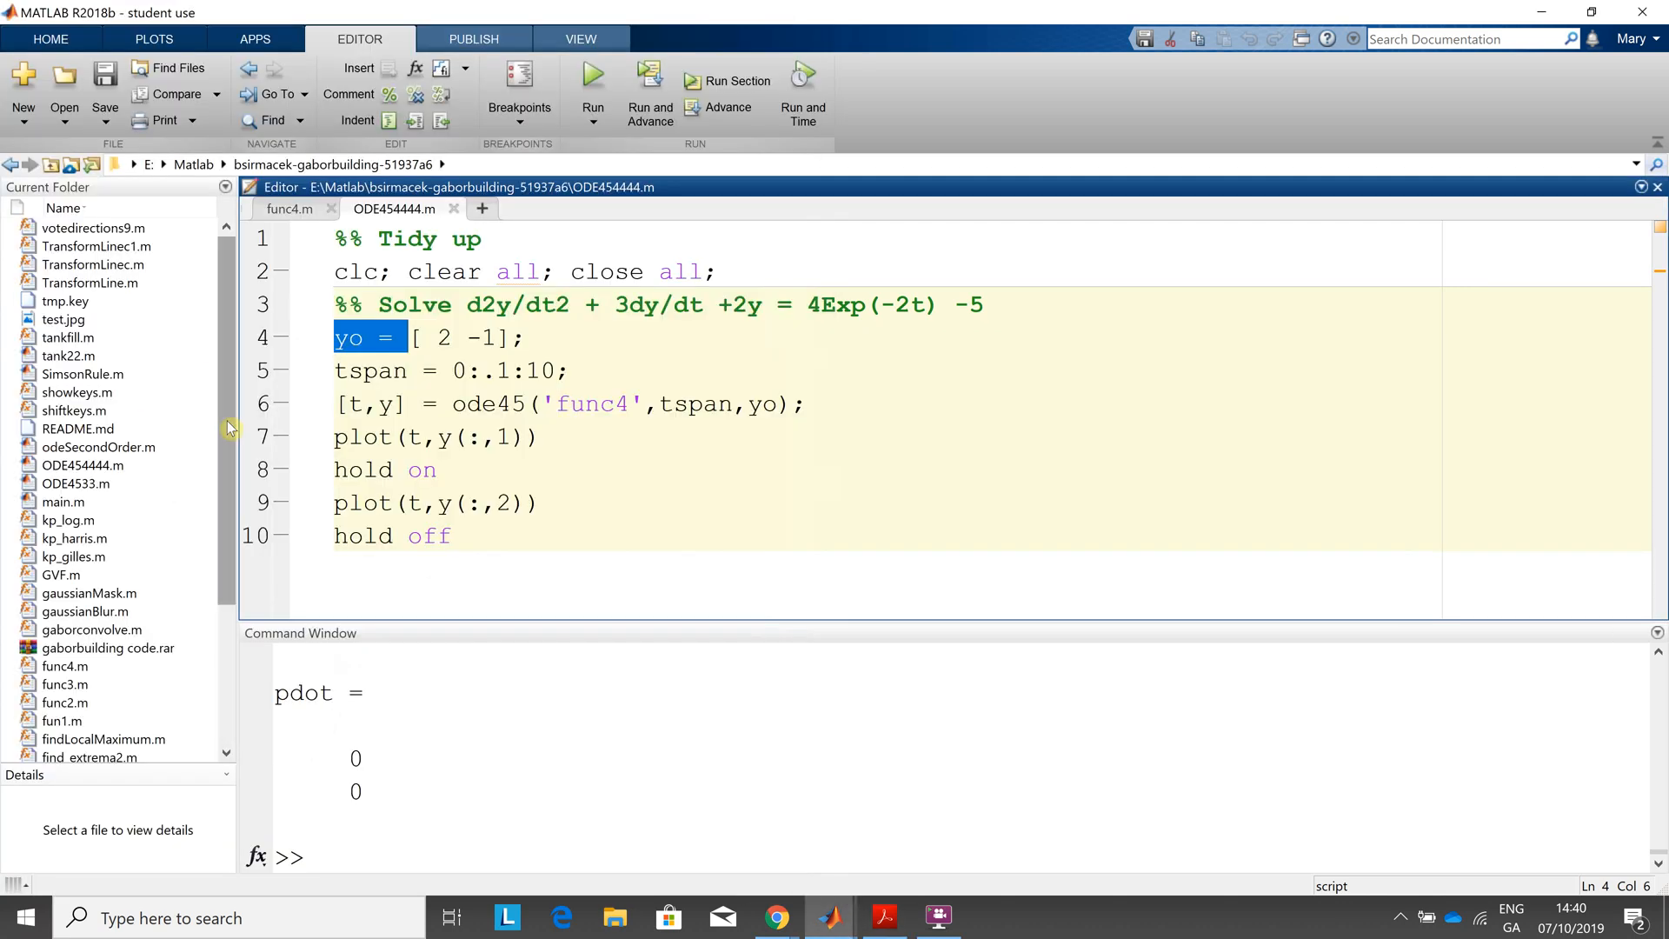
pyautogui.moveTo(435, 336); pyautogui.dragTo(498, 339)
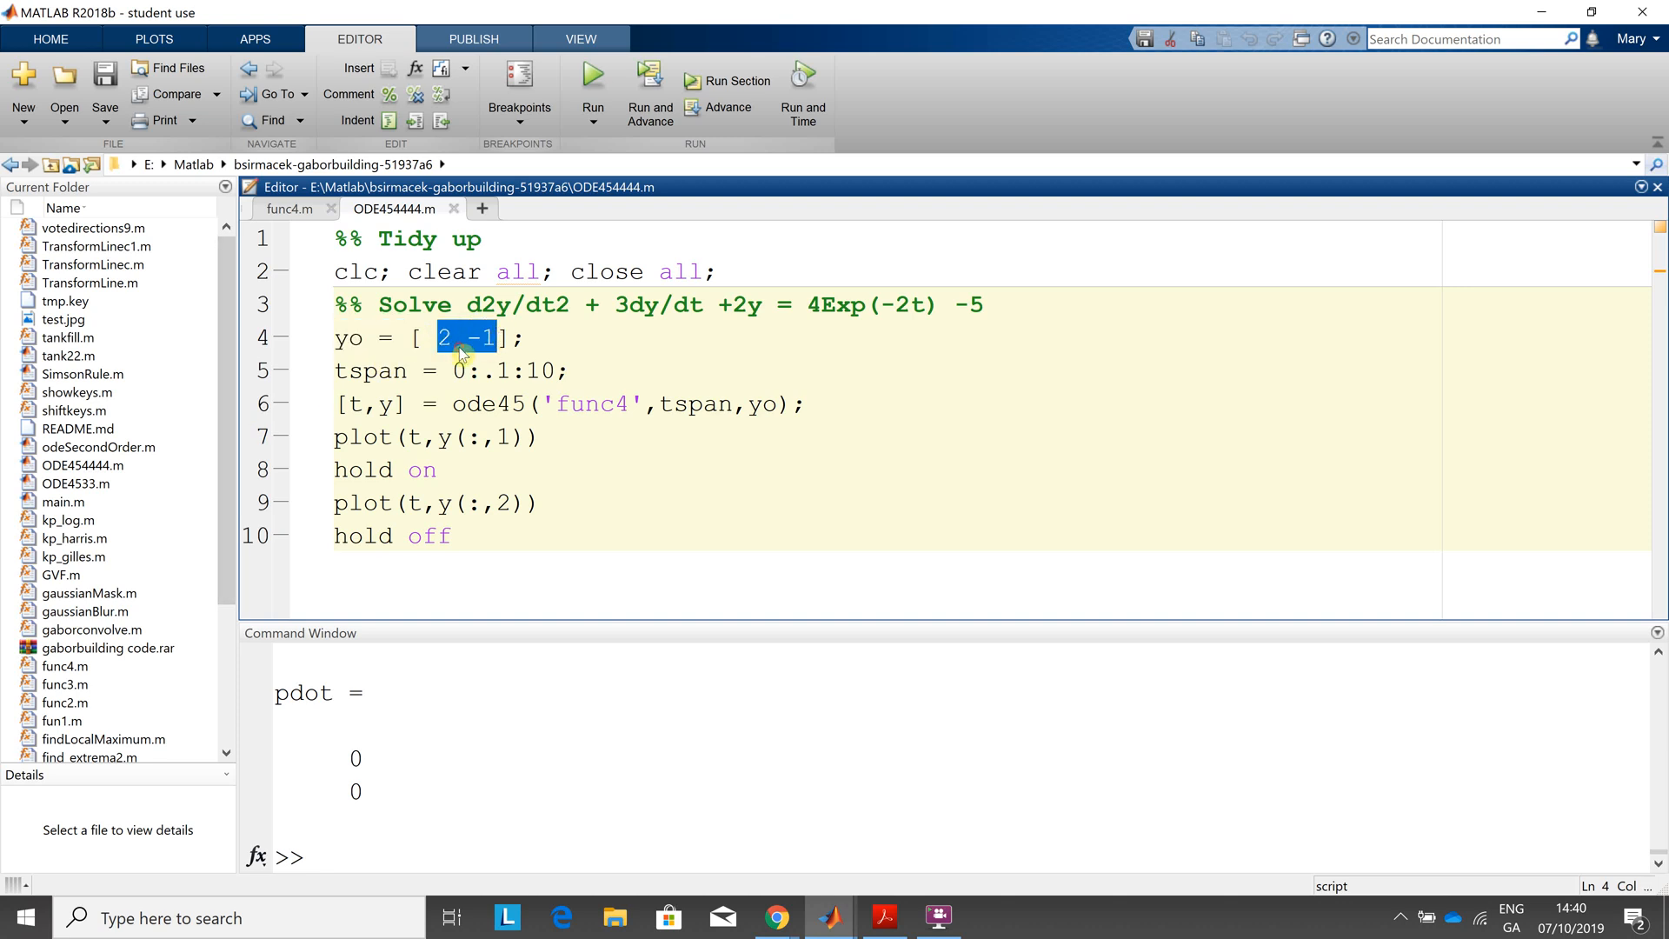
pyautogui.click(455, 339)
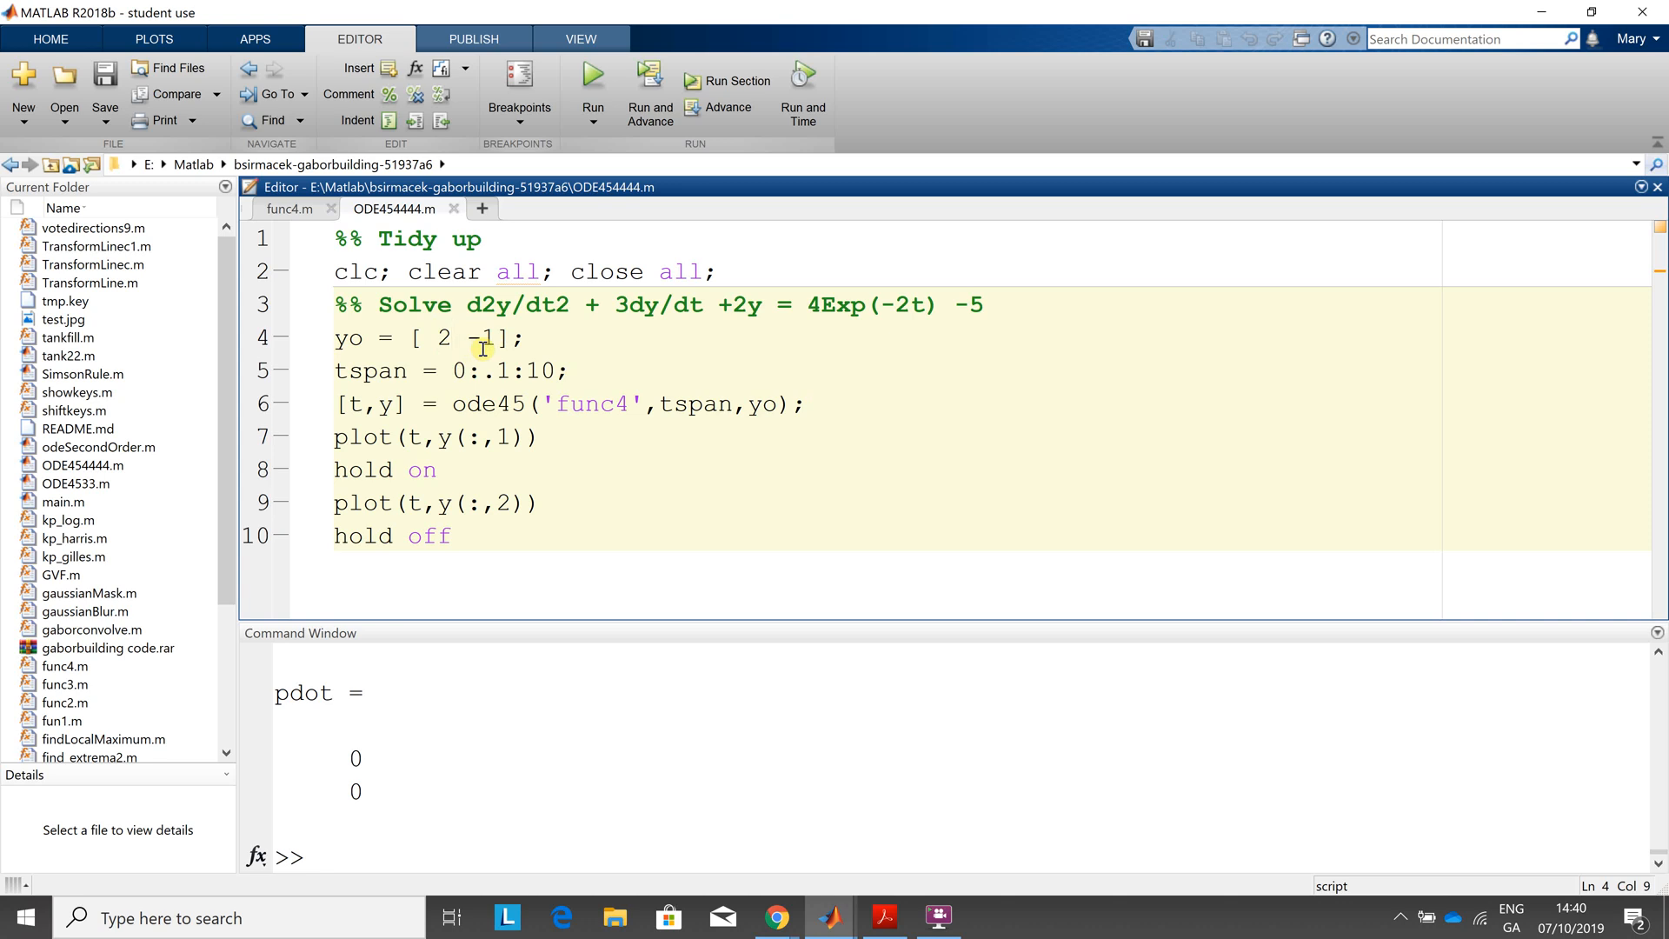
pyautogui.moveTo(452, 371); pyautogui.dragTo(574, 373)
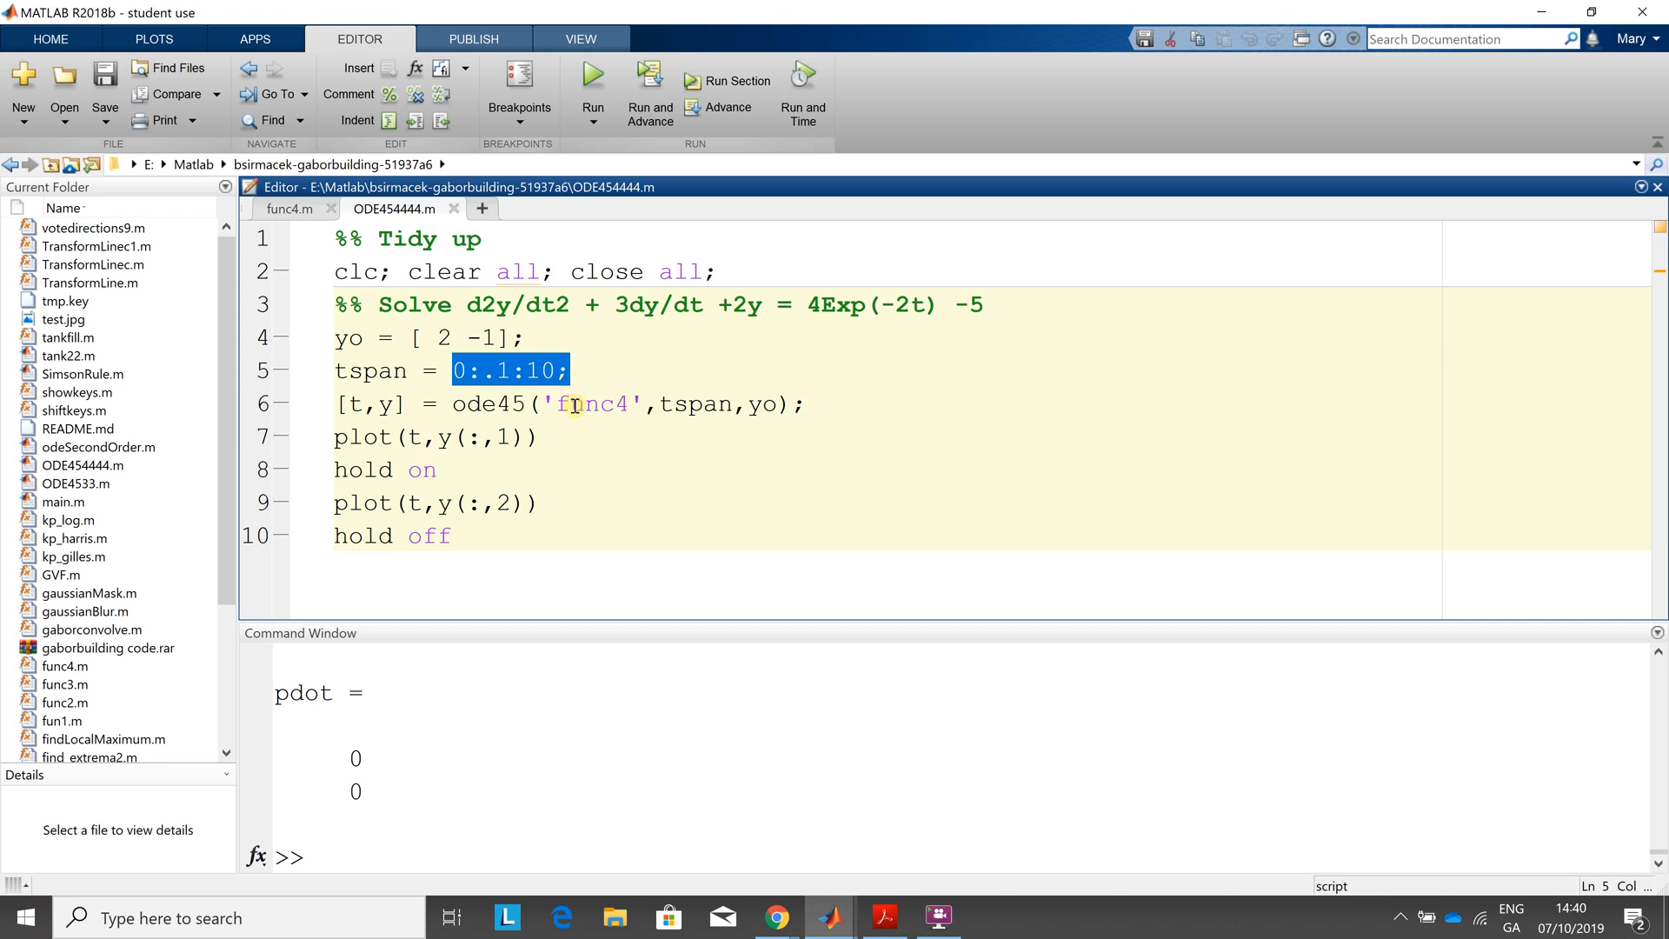
pyautogui.click(571, 405)
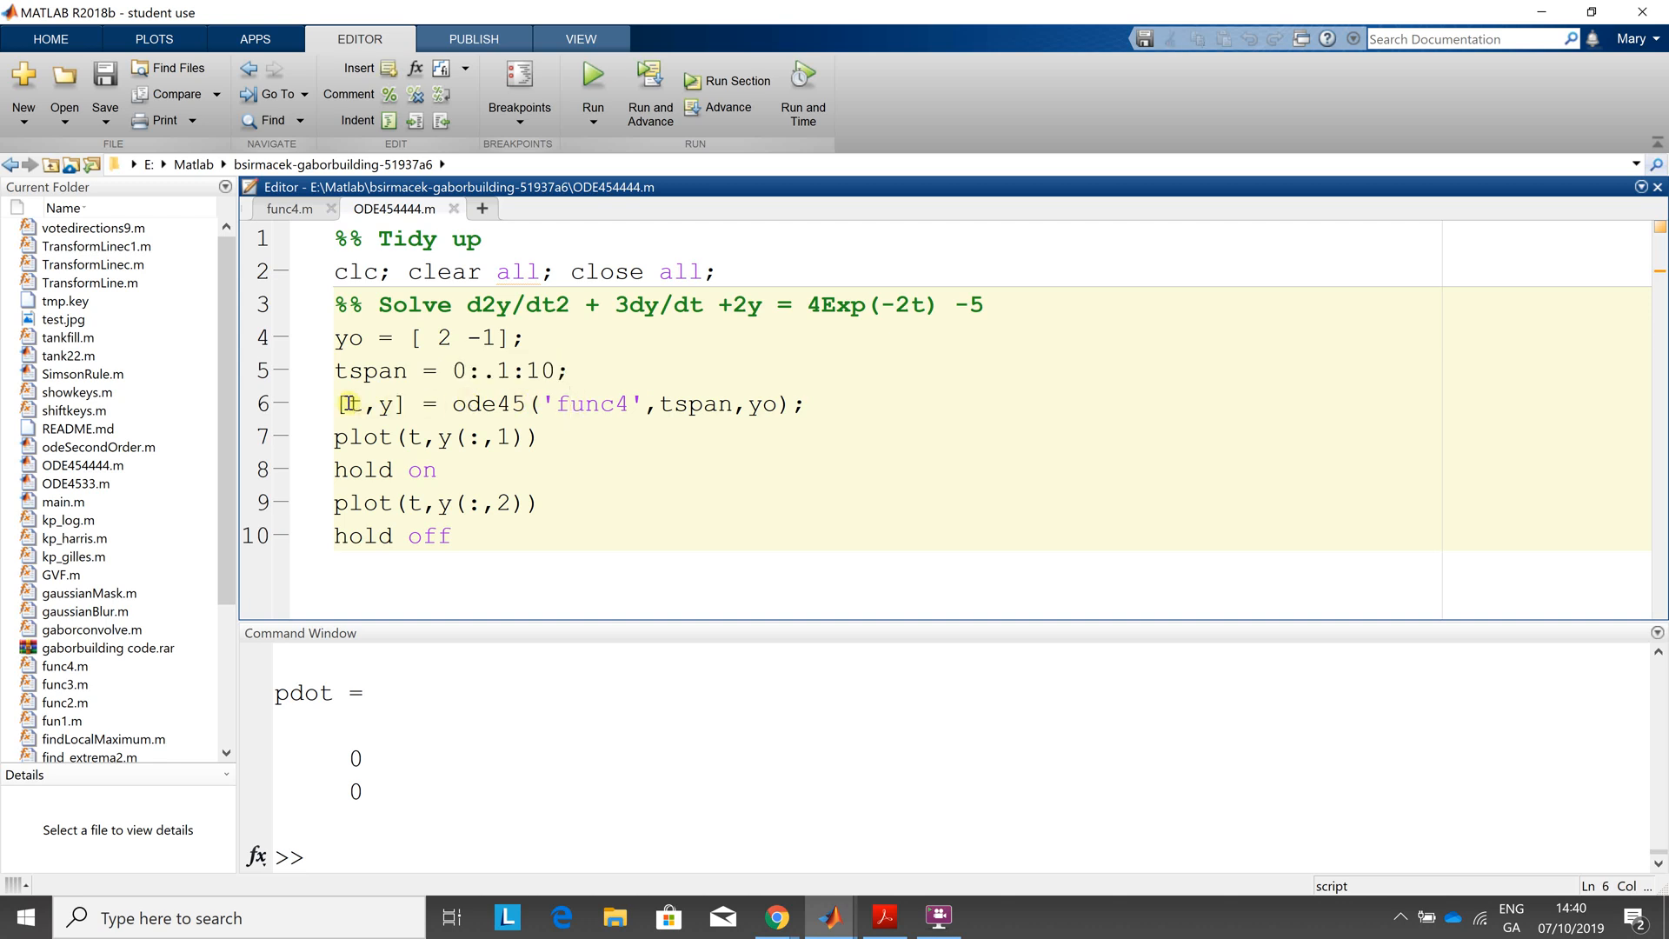
pyautogui.moveTo(335, 404); pyautogui.dragTo(408, 405)
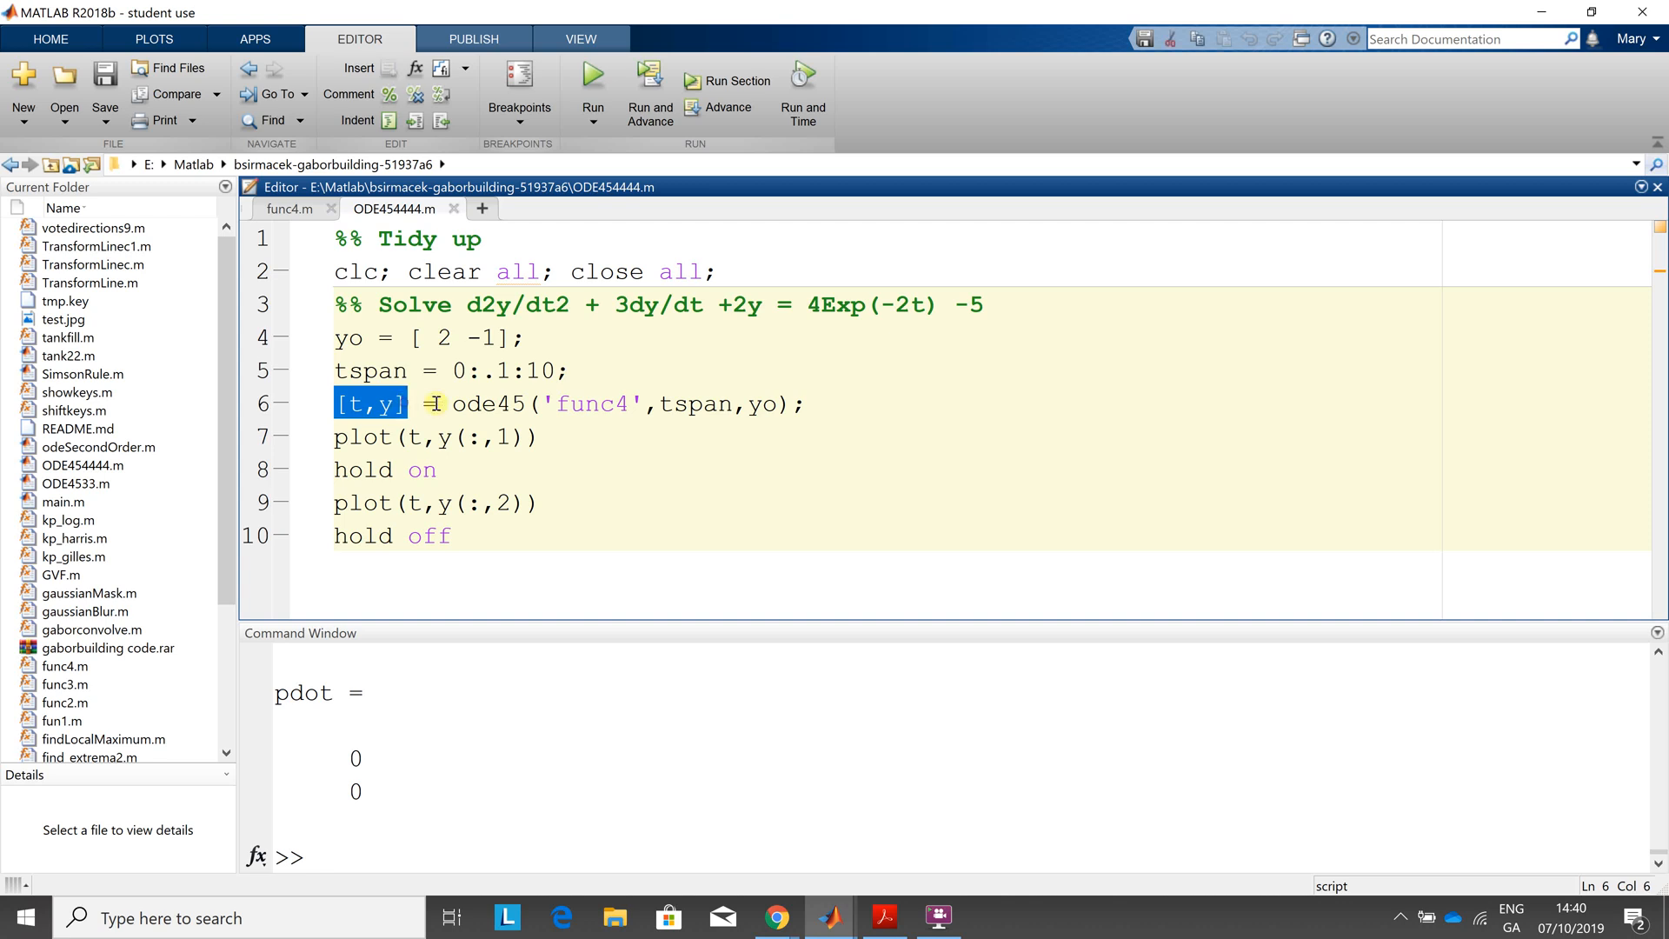
pyautogui.moveTo(453, 405); pyautogui.dragTo(527, 406)
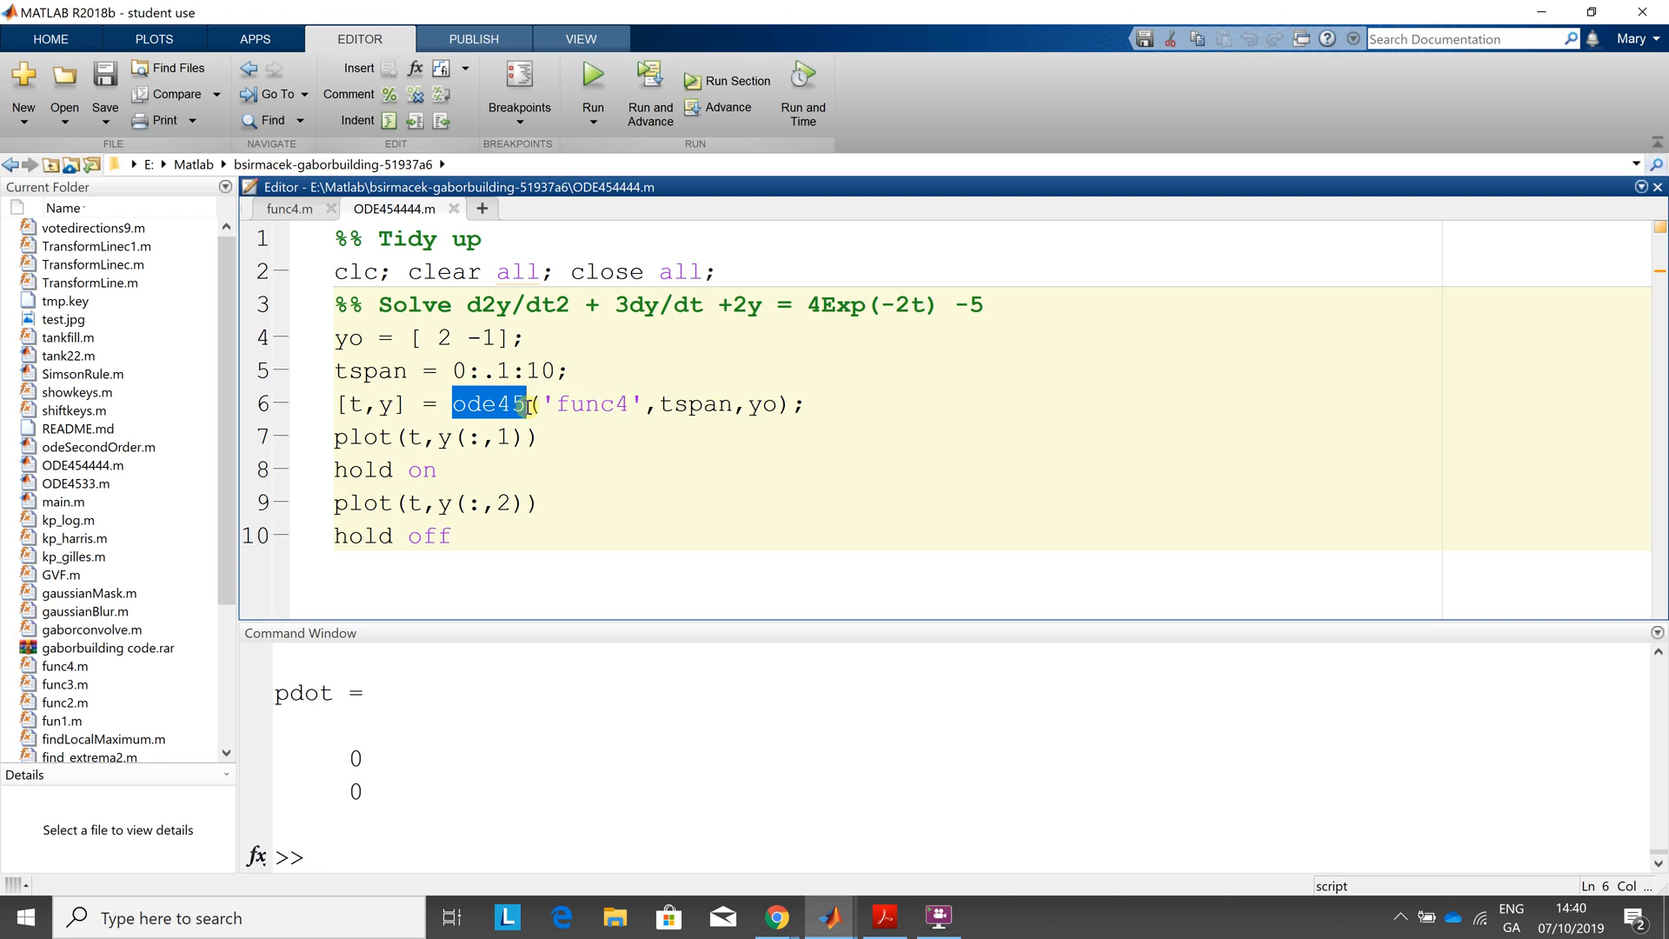
pyautogui.moveTo(557, 405); pyautogui.dragTo(629, 409)
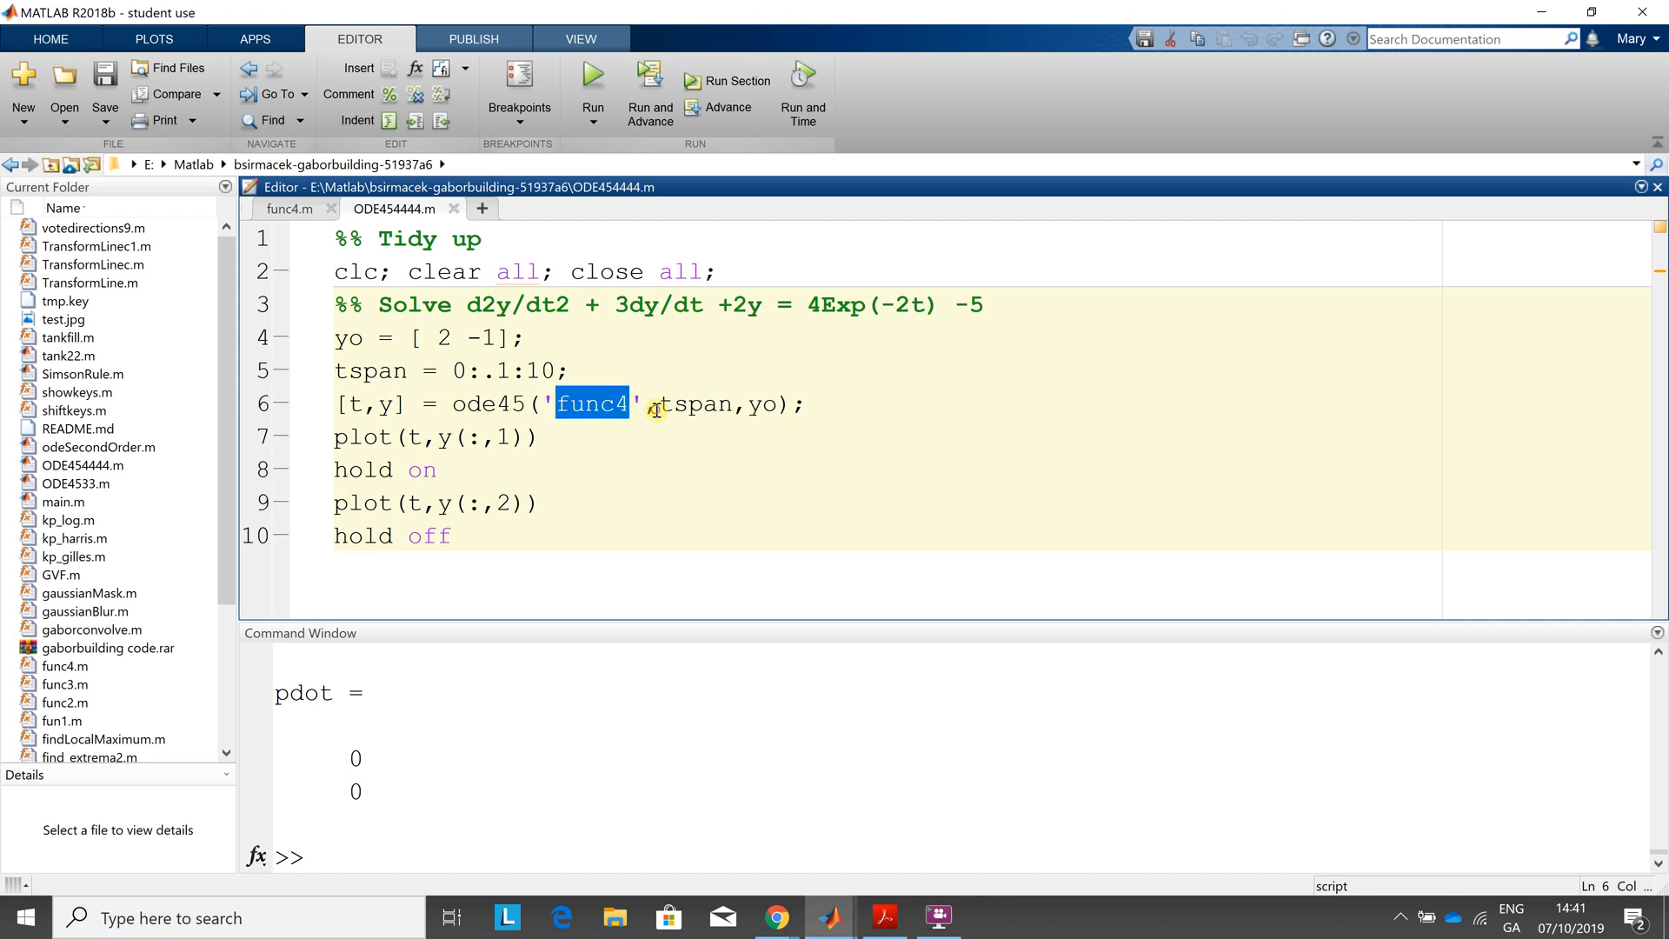
pyautogui.moveTo(662, 405); pyautogui.dragTo(775, 406)
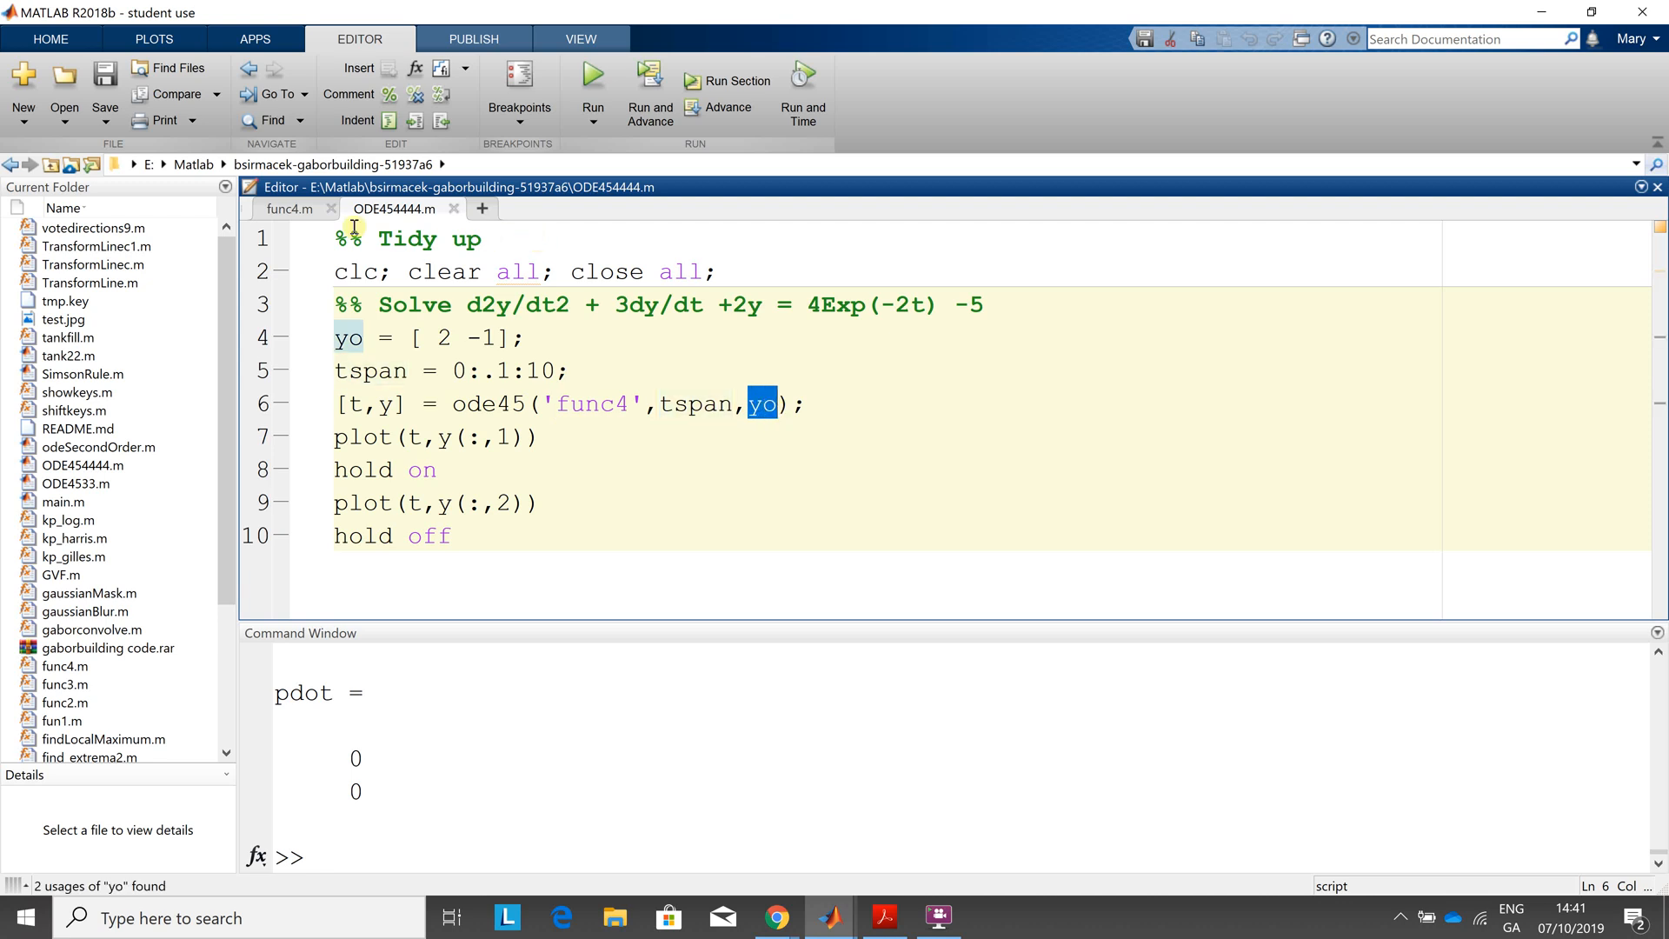
# Walk through func4.m, highlighting pdot, the pdot(1) = x(2) line and the input x
pyautogui.click(289, 209)
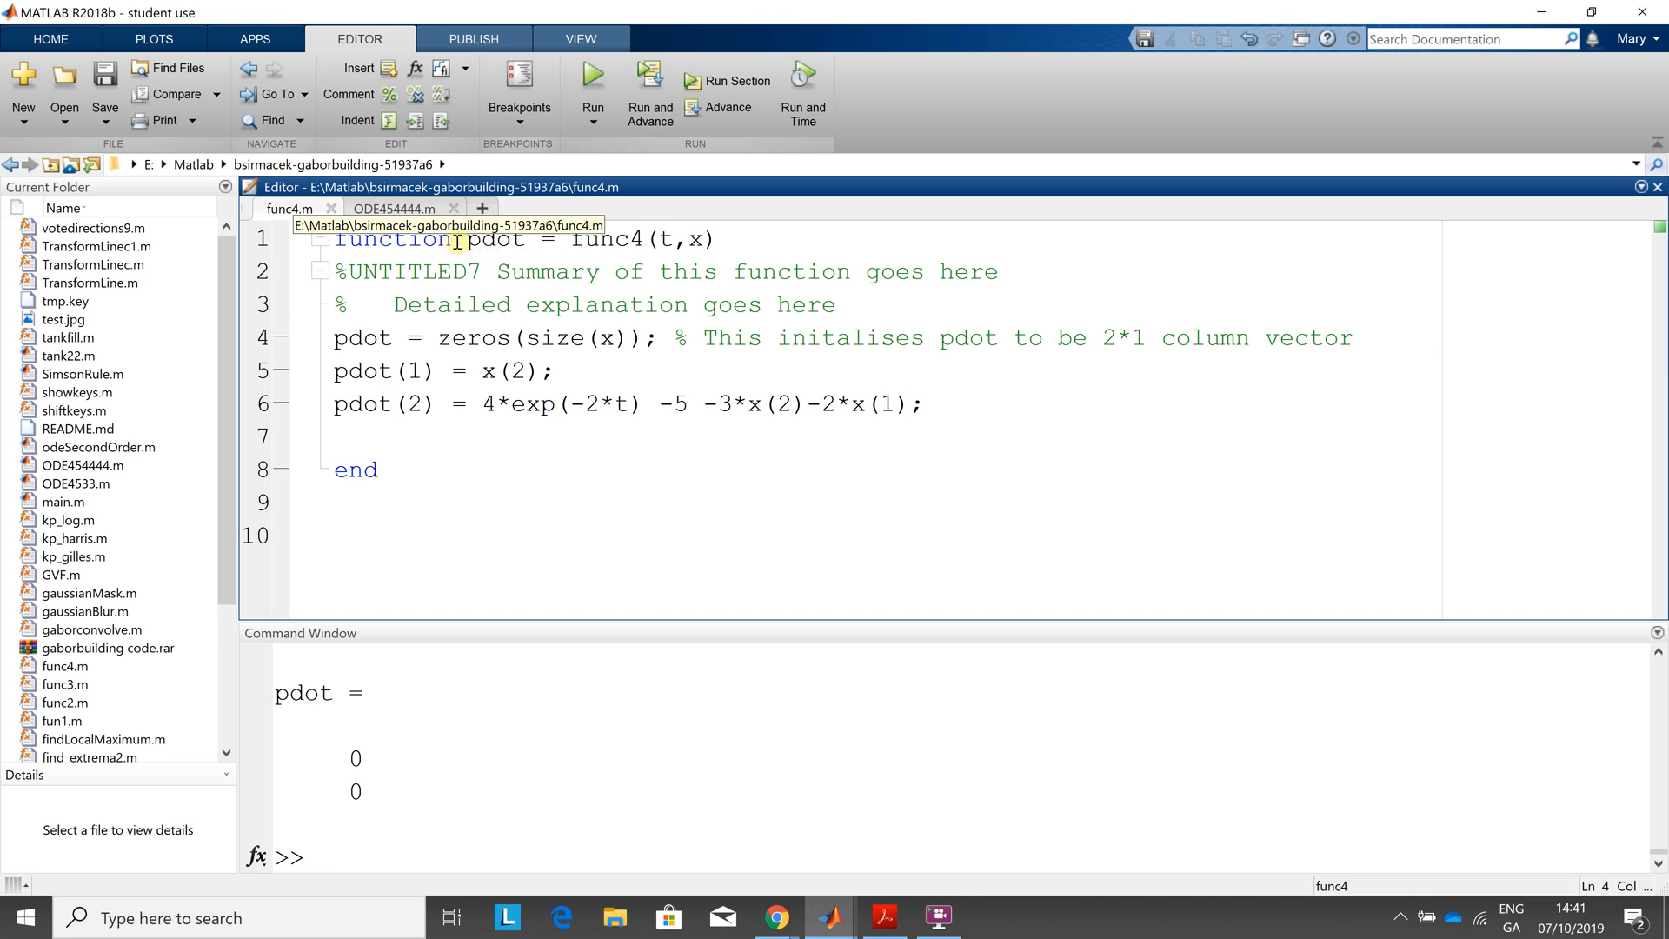
pyautogui.moveTo(460, 240); pyautogui.dragTo(514, 243)
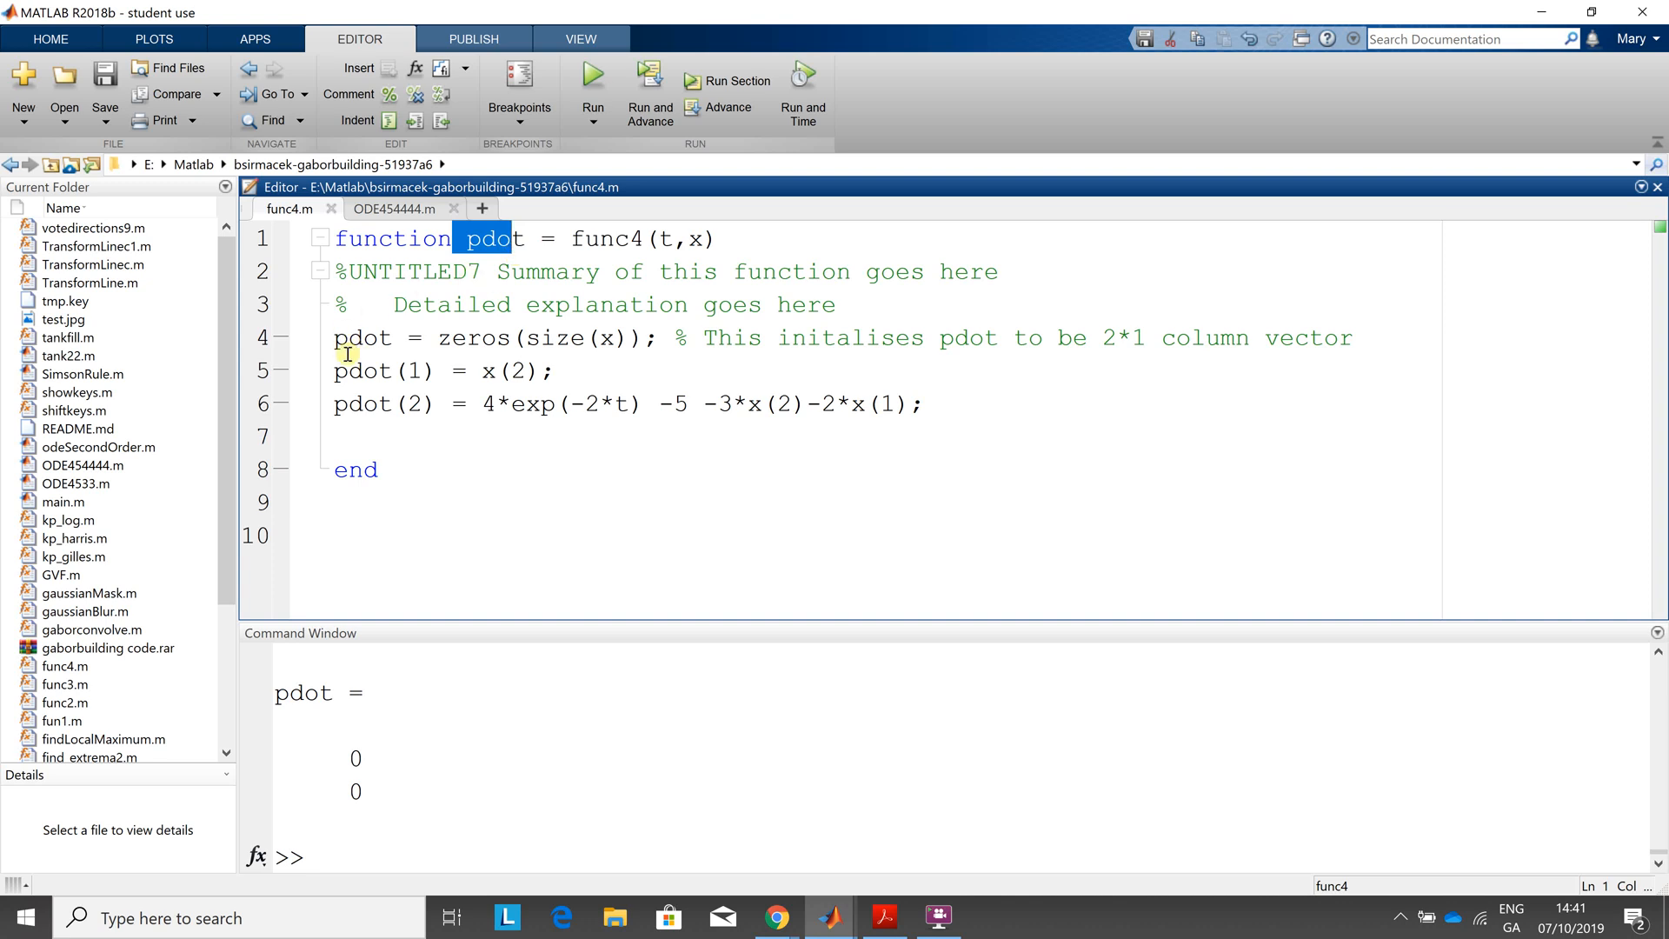
pyautogui.moveTo(336, 372); pyautogui.dragTo(571, 374)
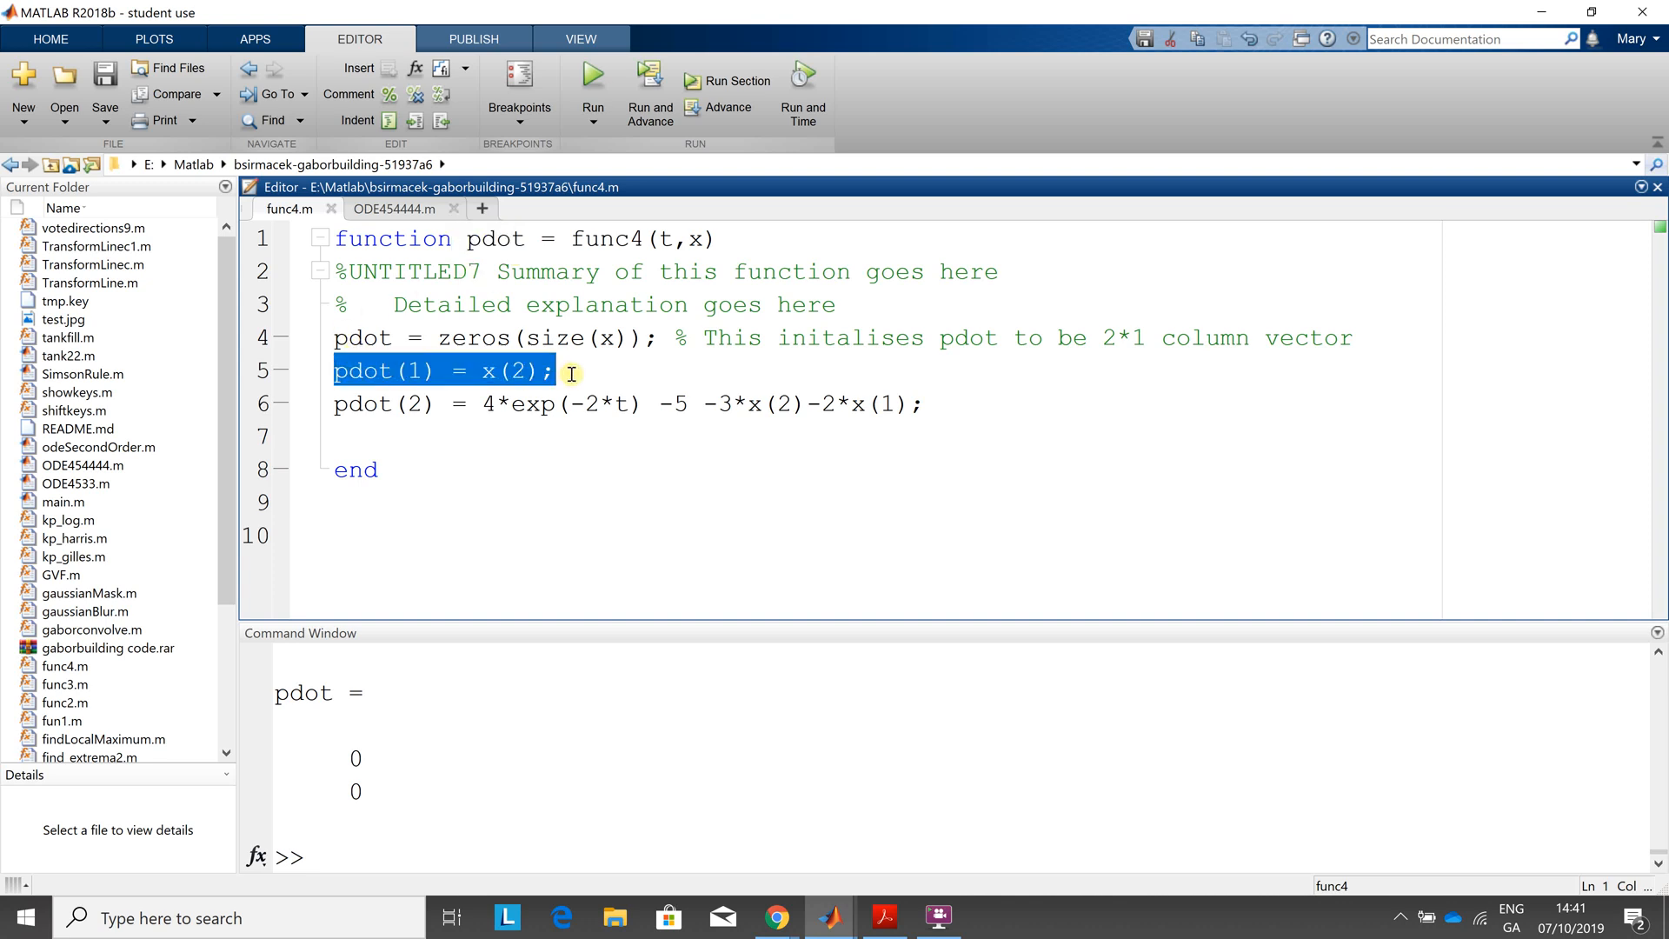
pyautogui.doubleClick(696, 240)
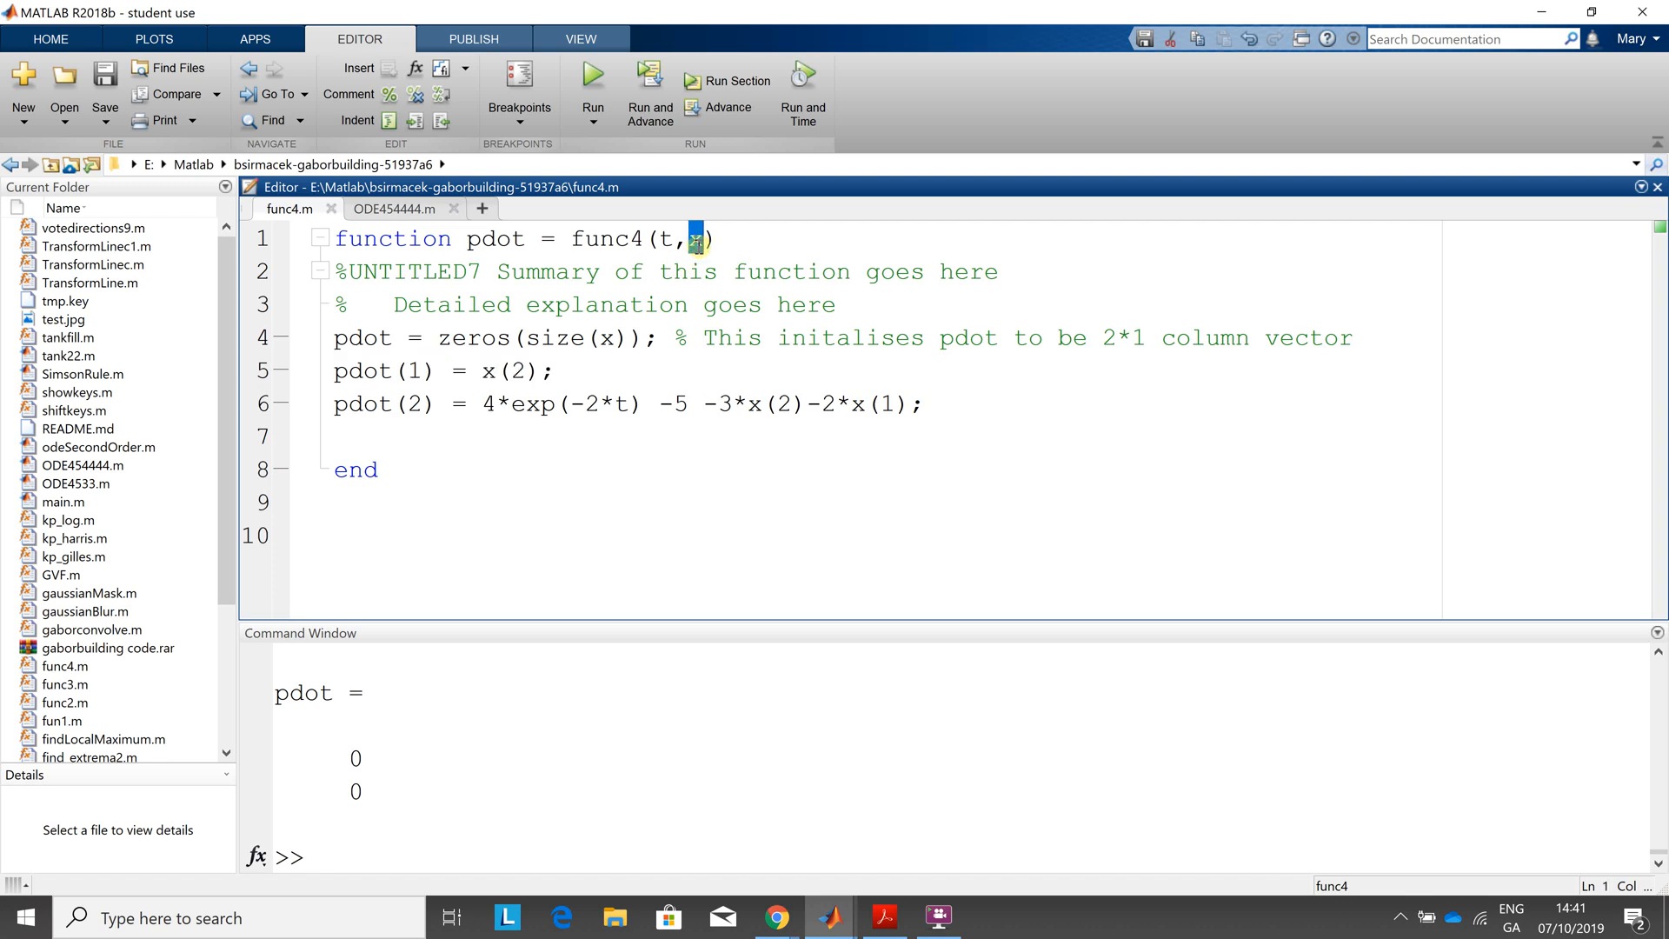
# Point out the initial values 2 and -1 on line 4 of ODE454444.m
pyautogui.click(394, 209)
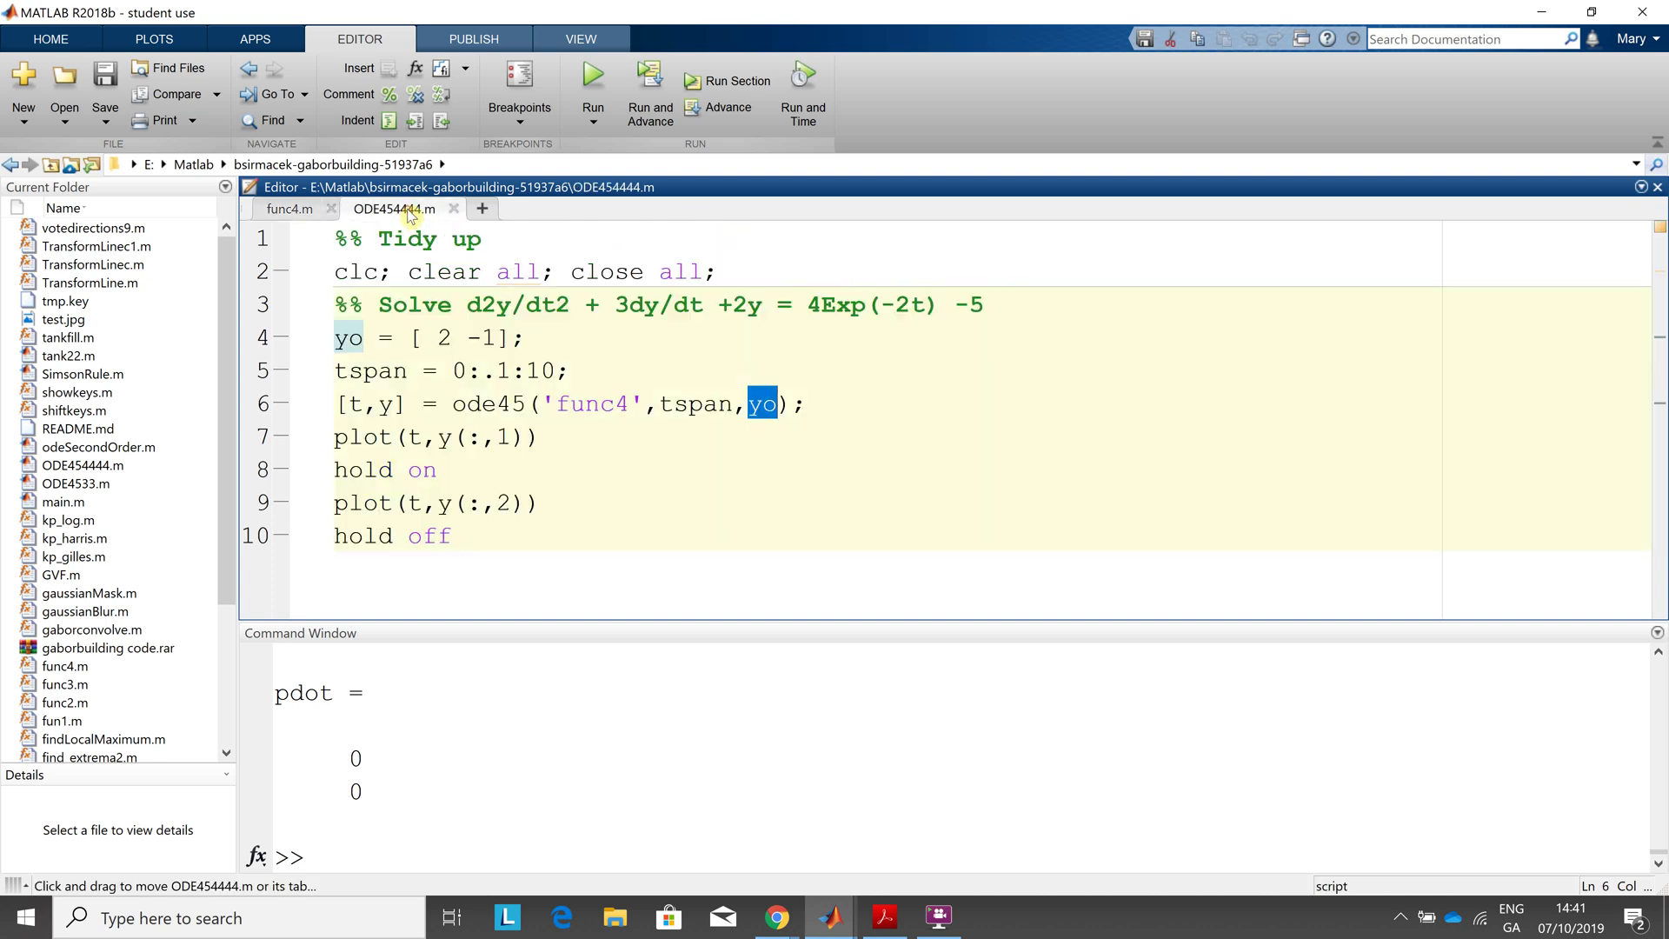
pyautogui.doubleClick(442, 339)
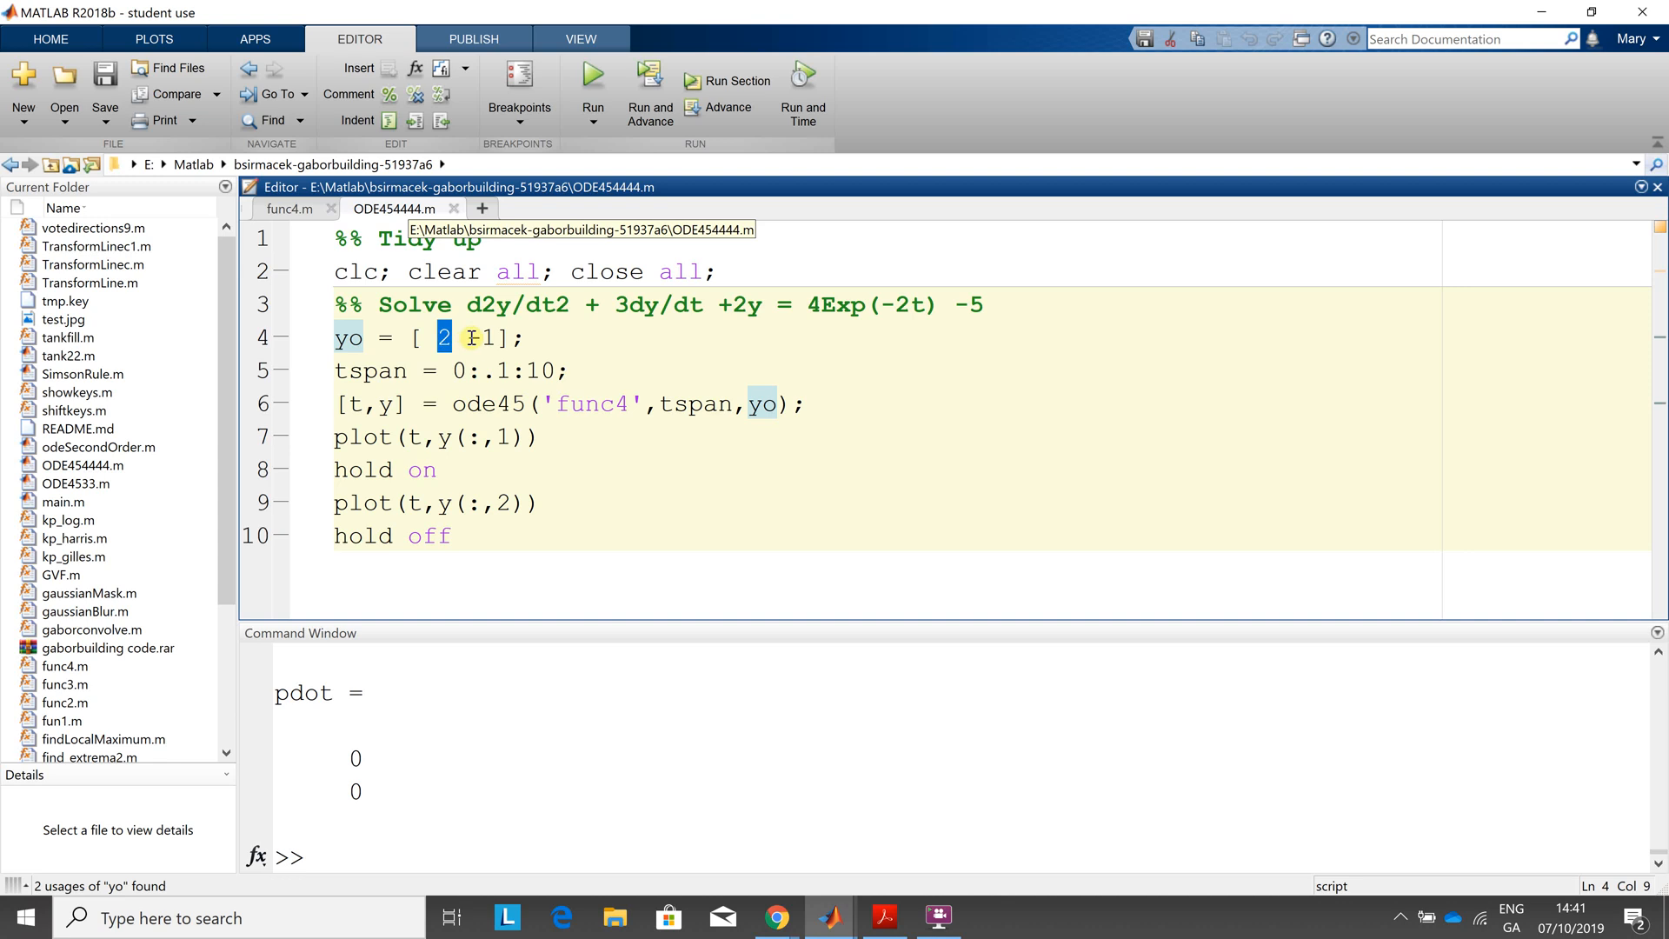
pyautogui.moveTo(470, 338); pyautogui.dragTo(498, 338)
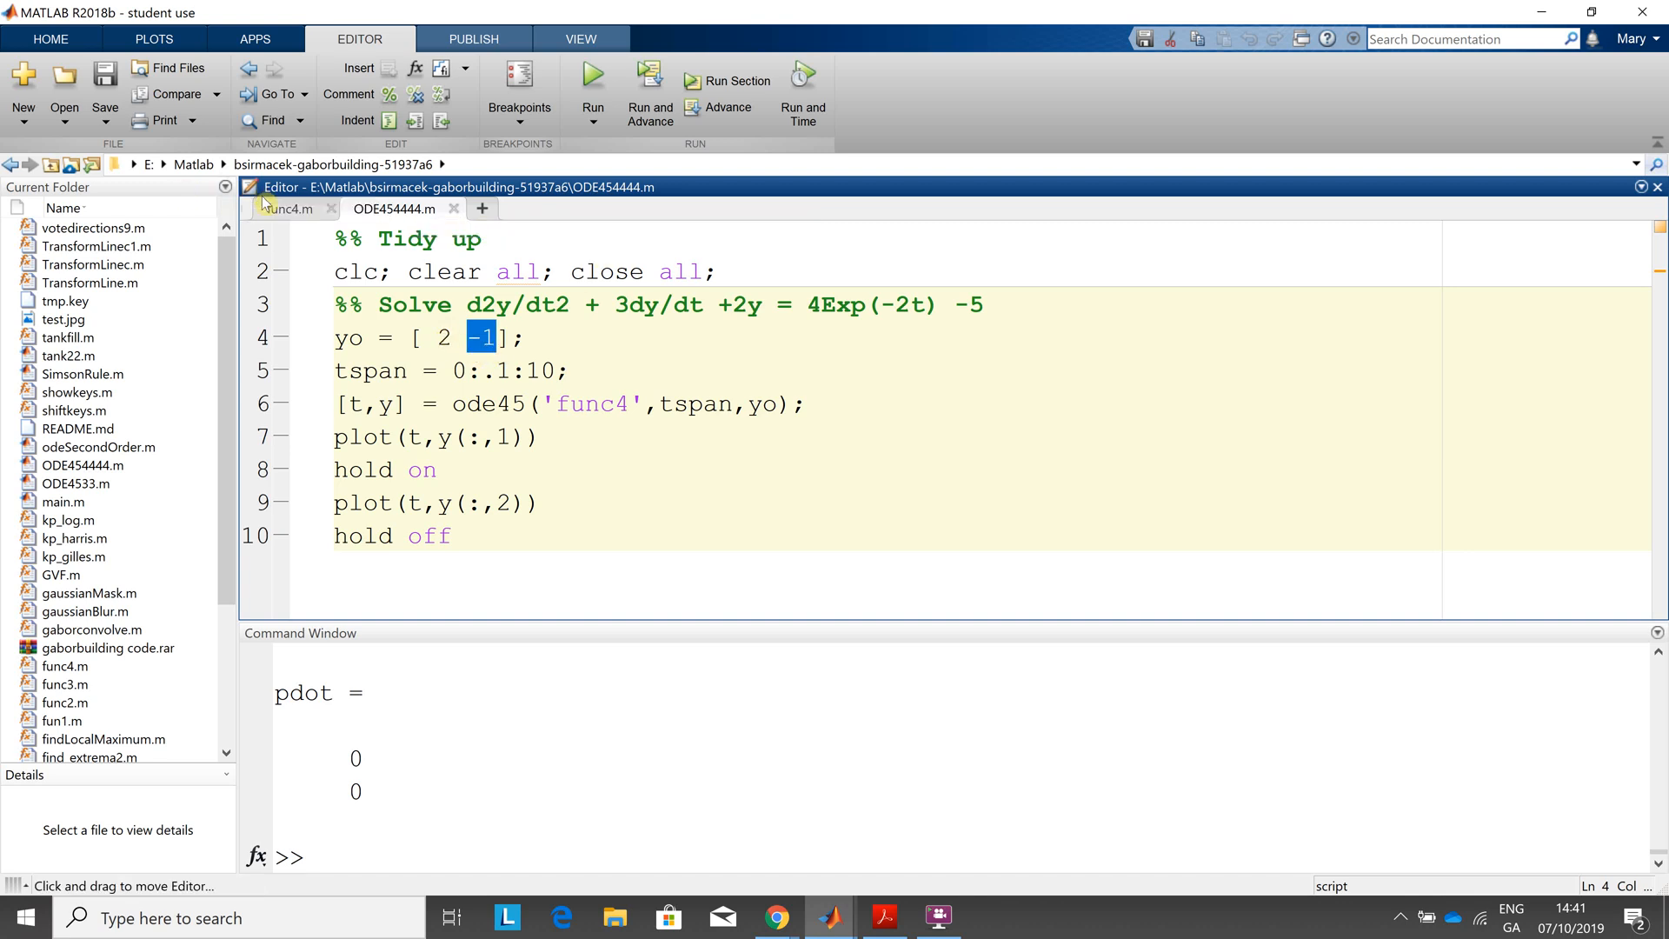
# Highlight x(2) and the full pdot(2) expression in func4.m and compare with the handwritten notes
pyautogui.click(286, 209)
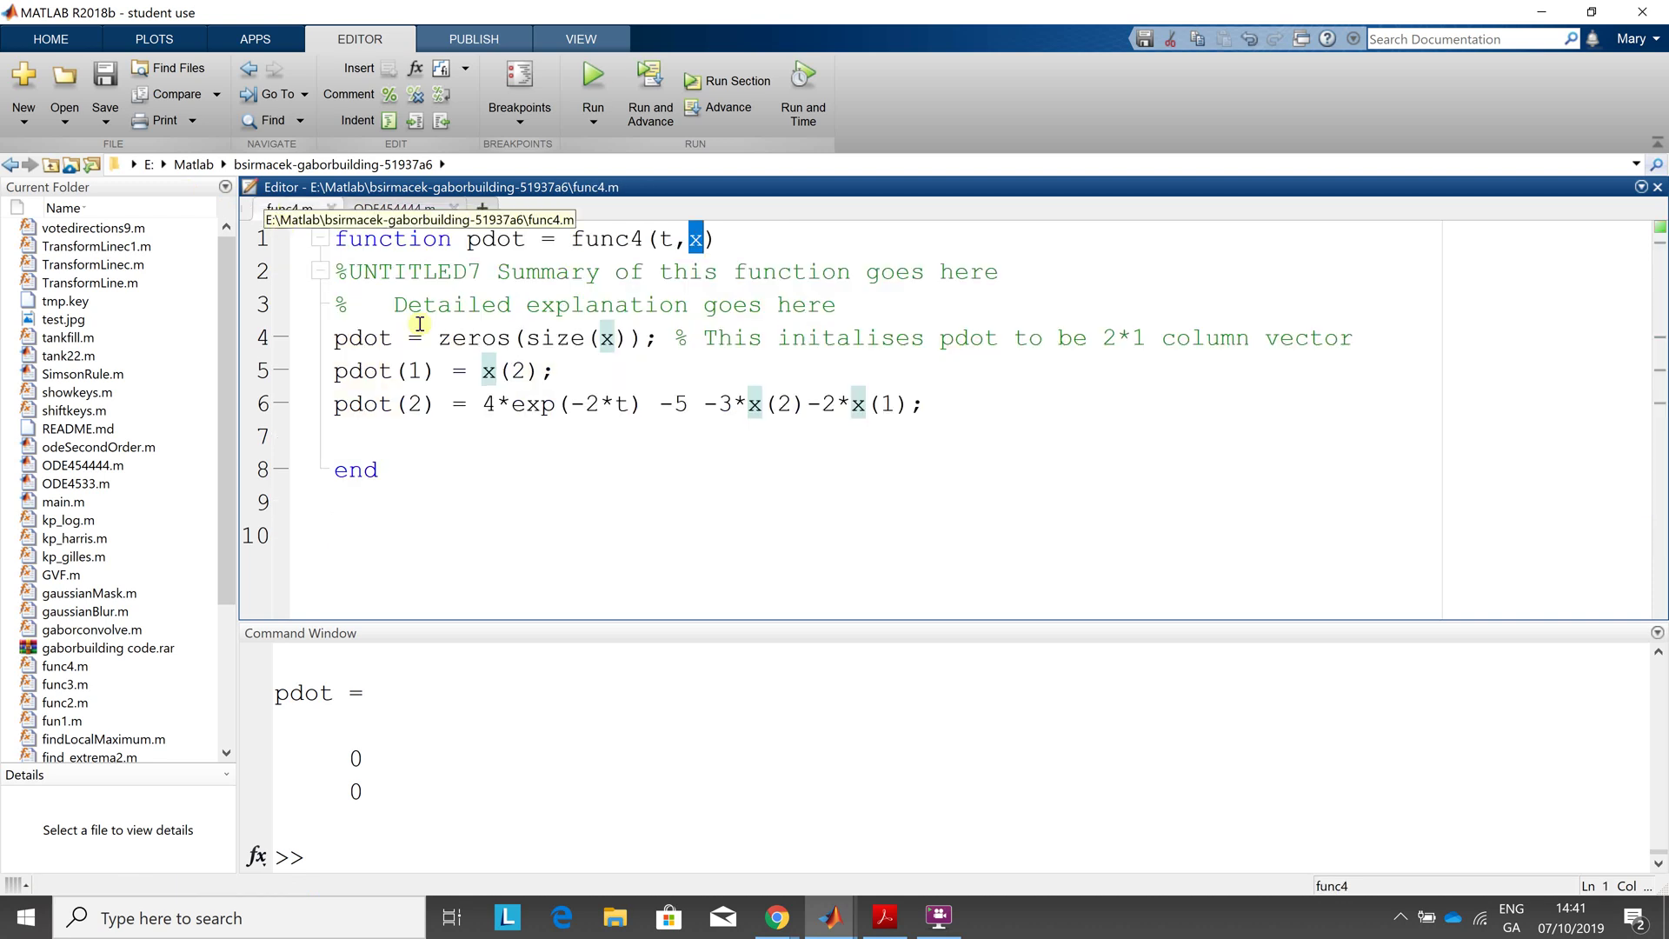
pyautogui.doubleClick(519, 370)
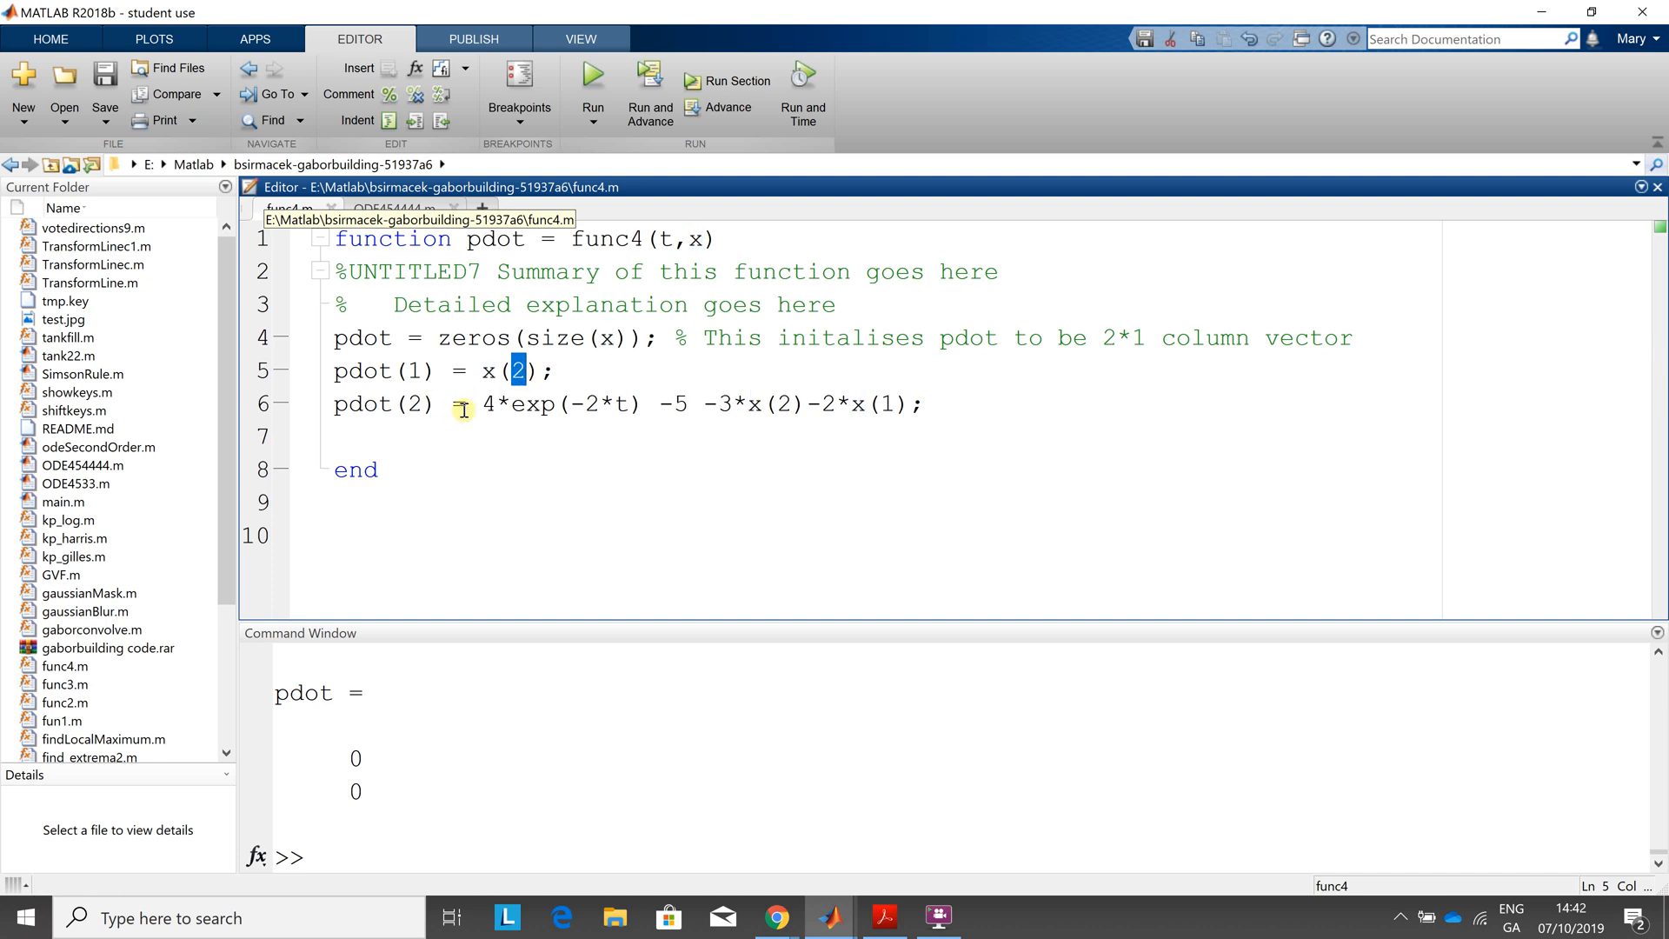
pyautogui.moveTo(464, 405); pyautogui.dragTo(497, 405)
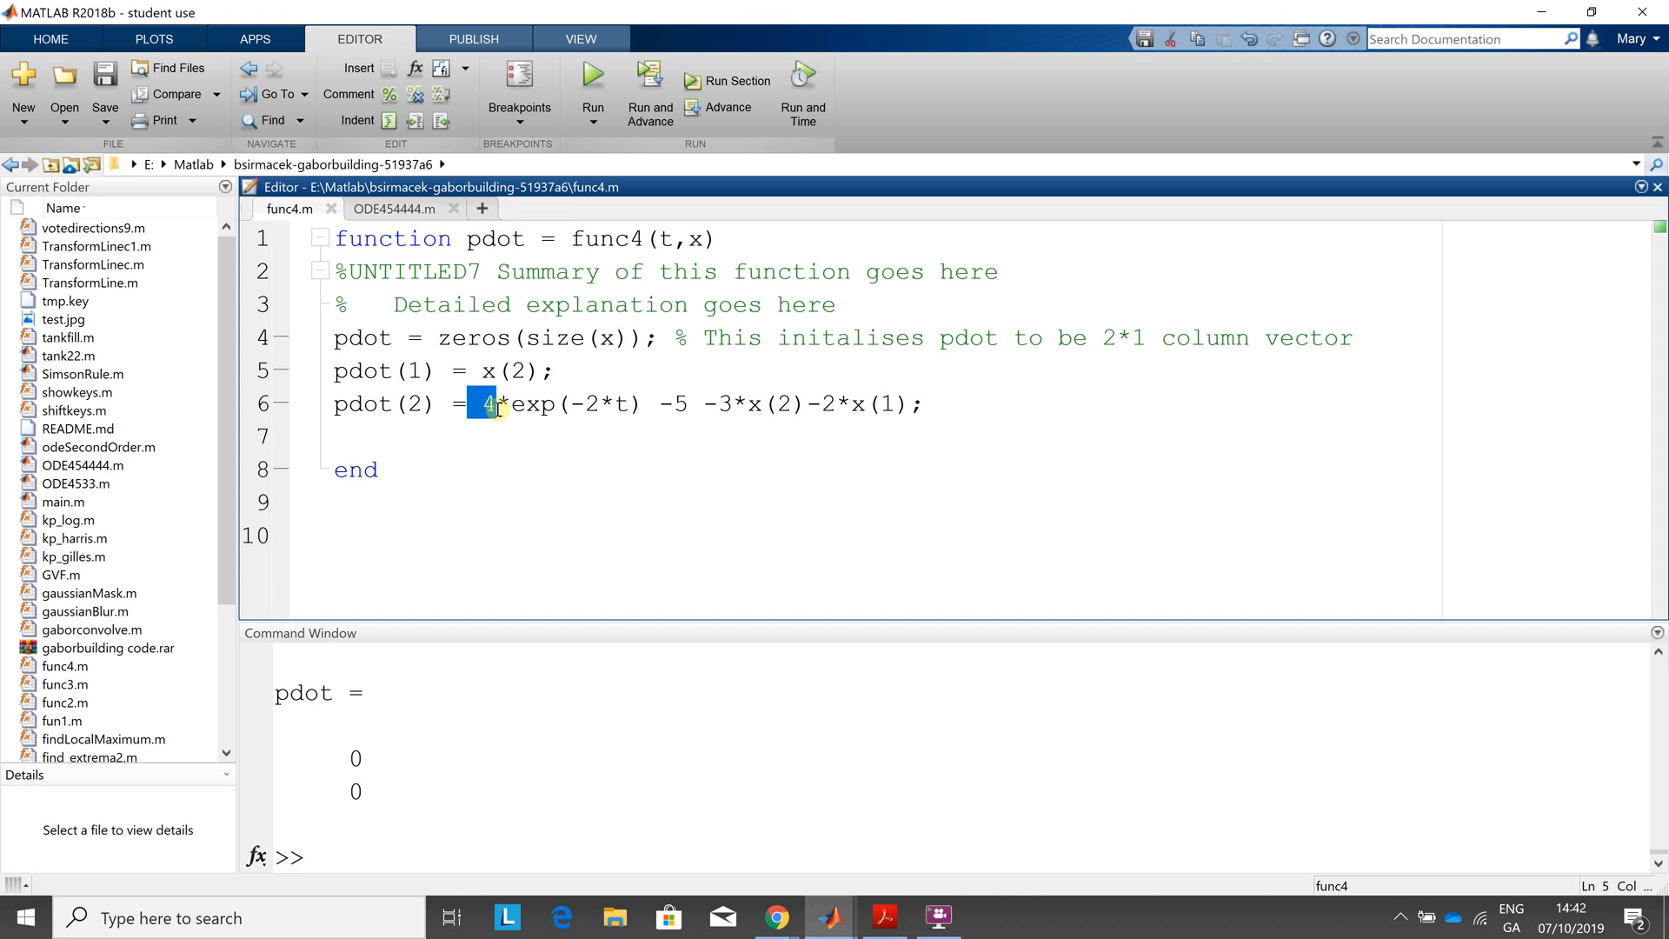
pyautogui.moveTo(497, 406); pyautogui.dragTo(788, 427)
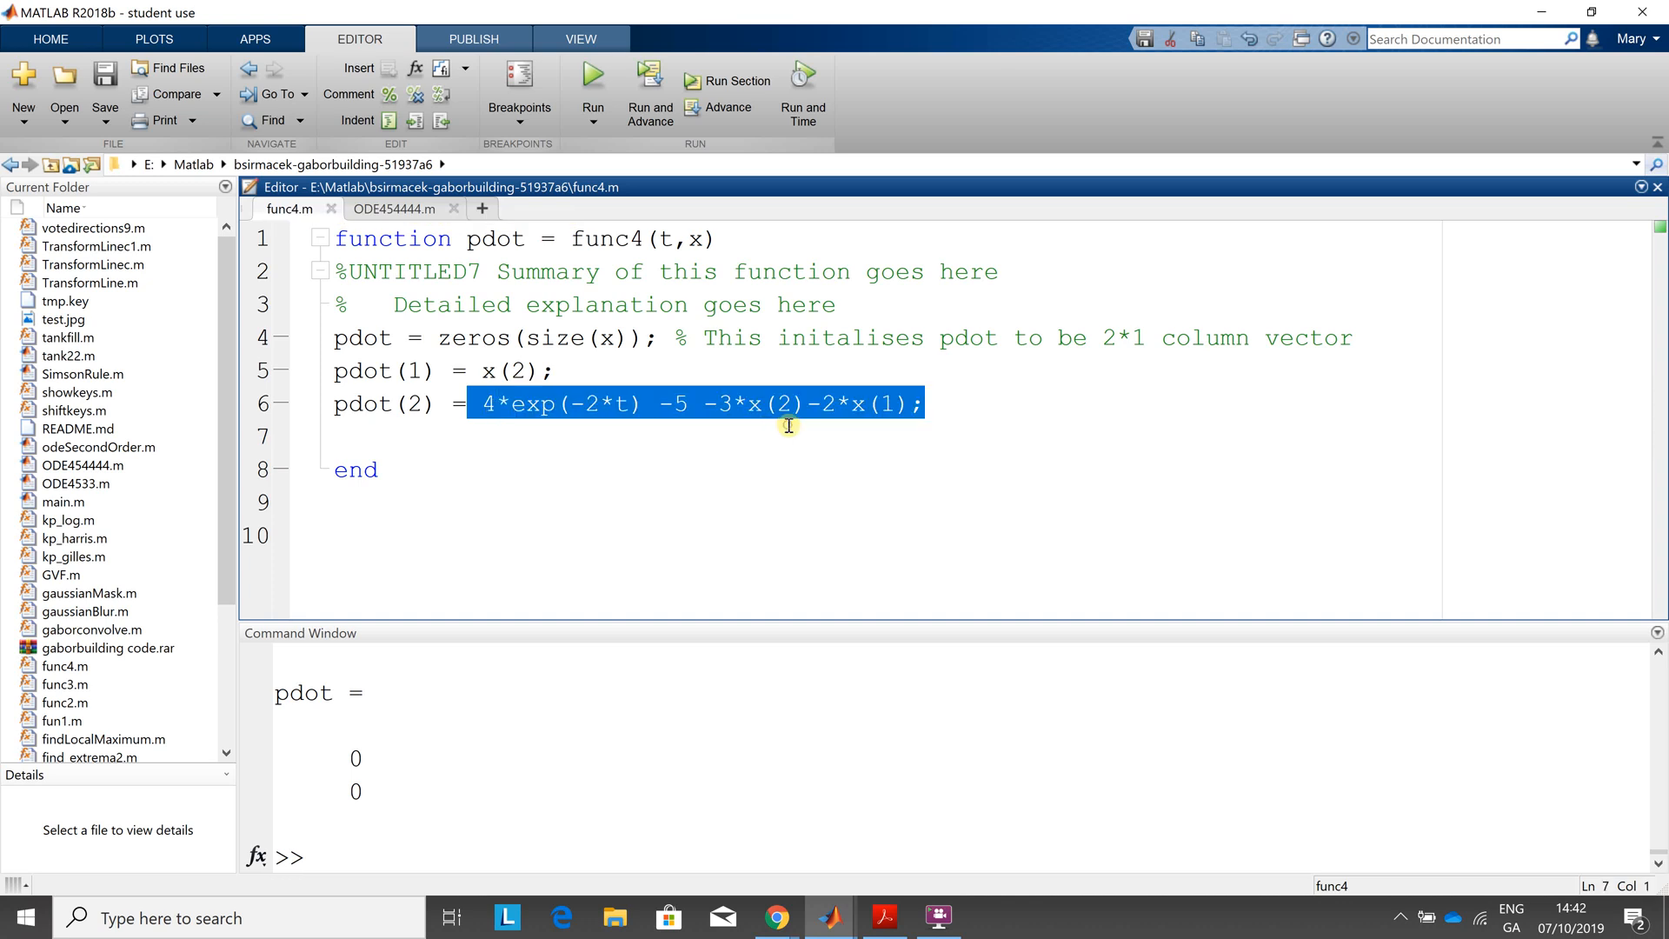
pyautogui.hotkey('alt', 'Tab')
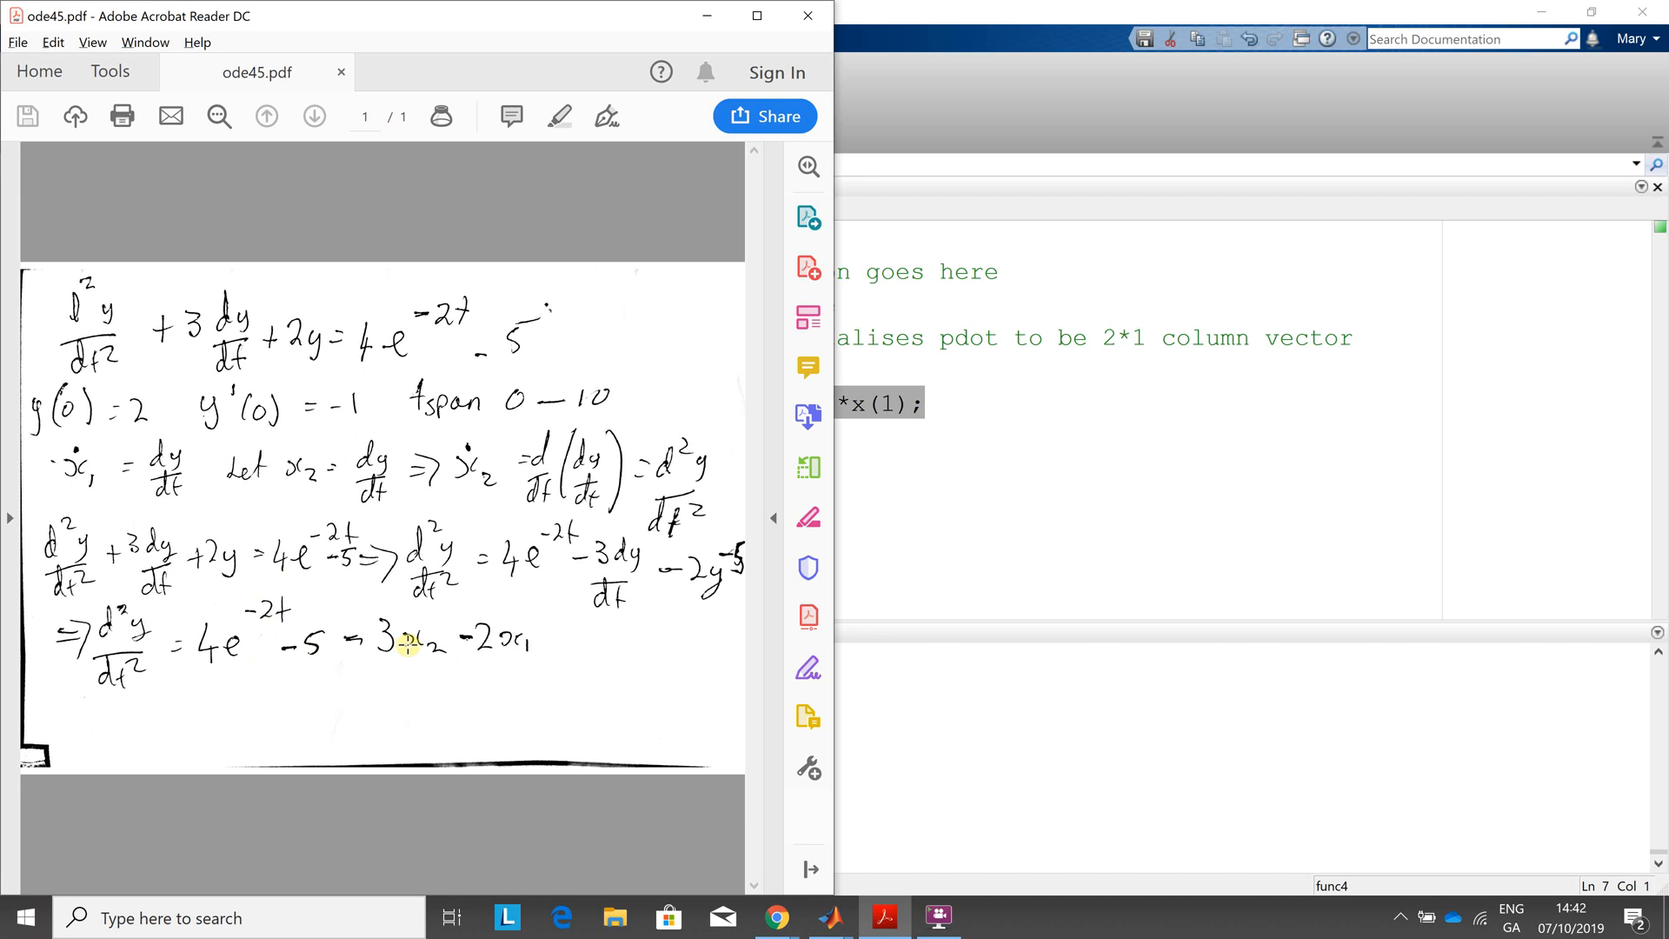
pyautogui.hotkey('alt', 'Tab')
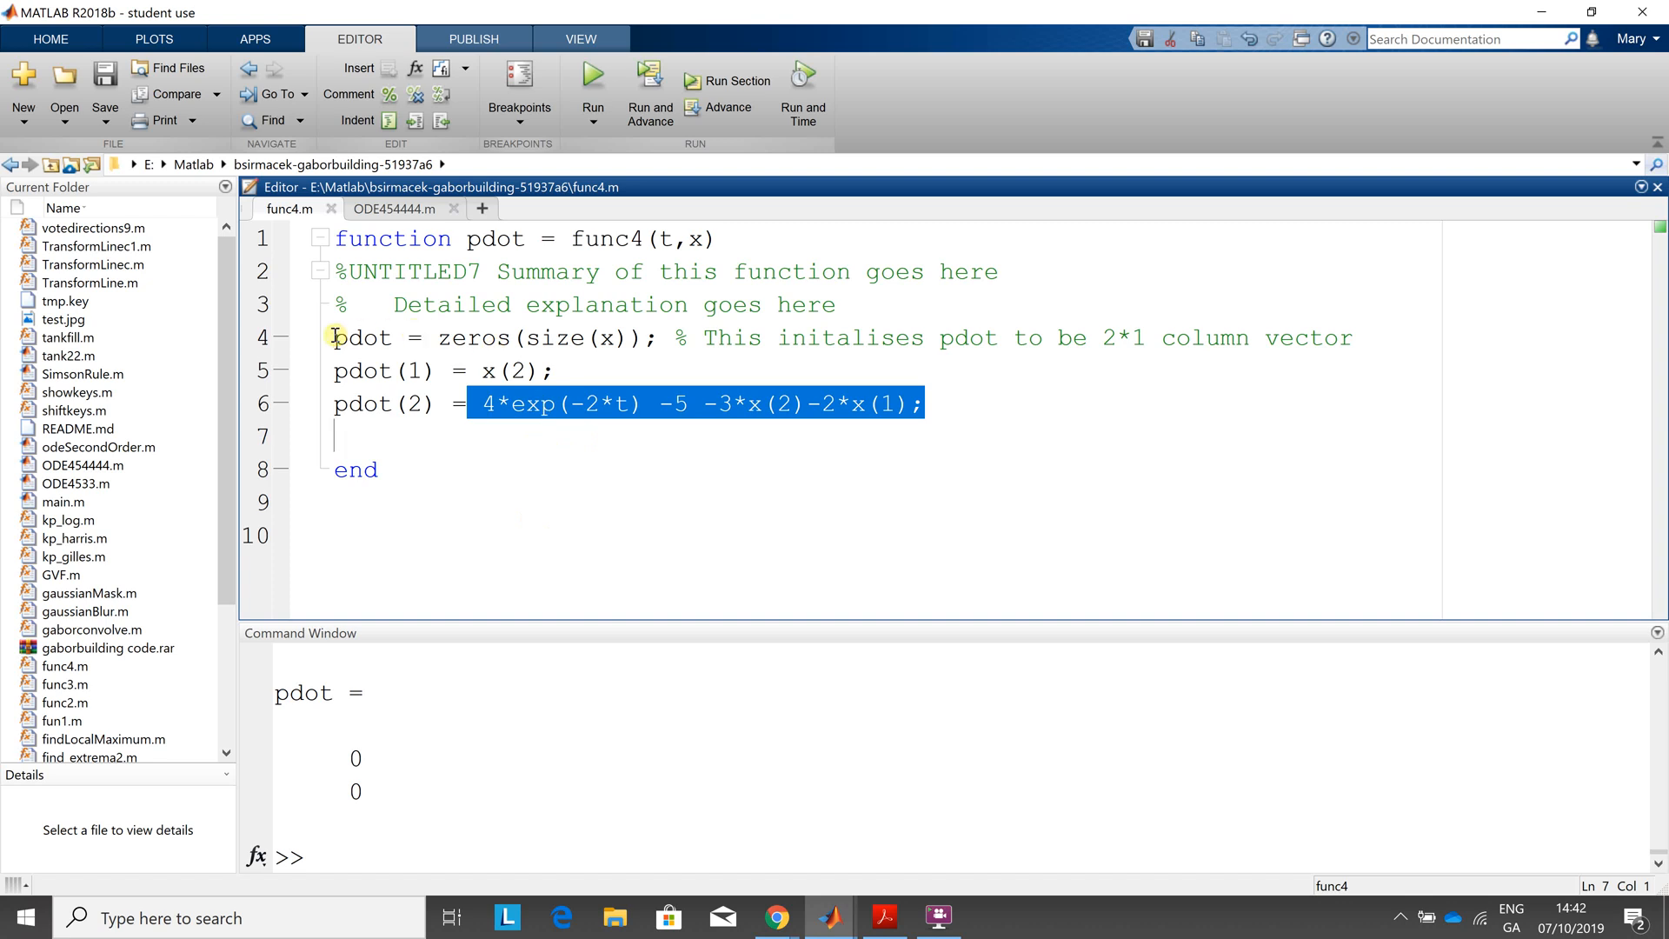
pyautogui.moveTo(333, 338); pyautogui.dragTo(652, 341)
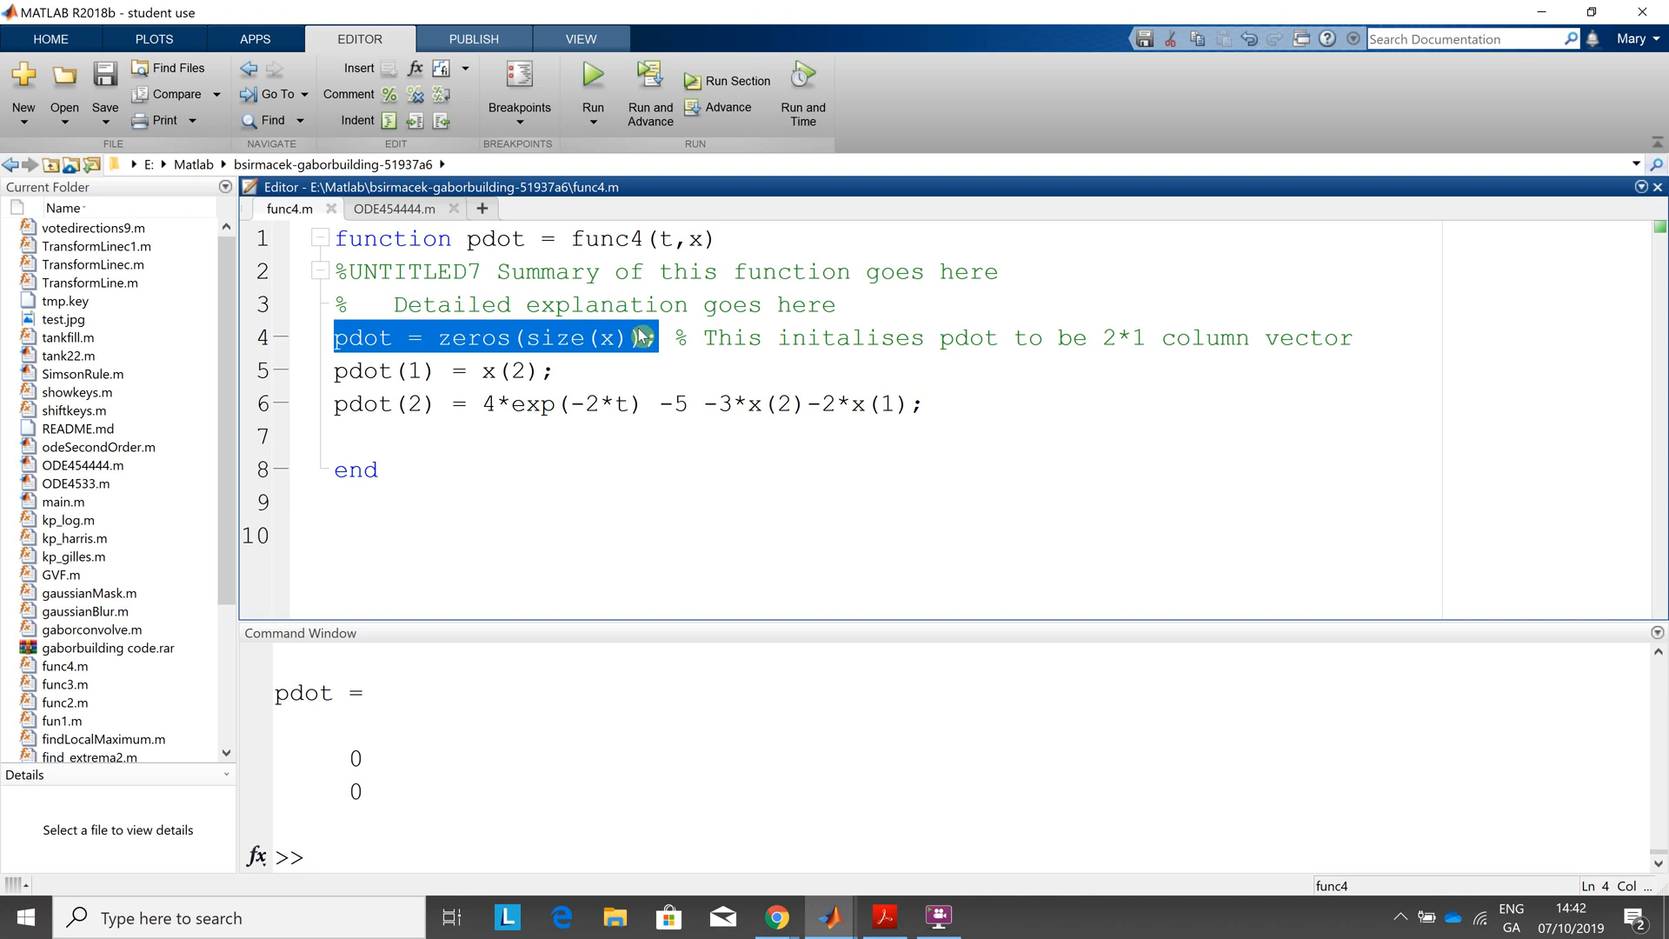
pyautogui.click(642, 338)
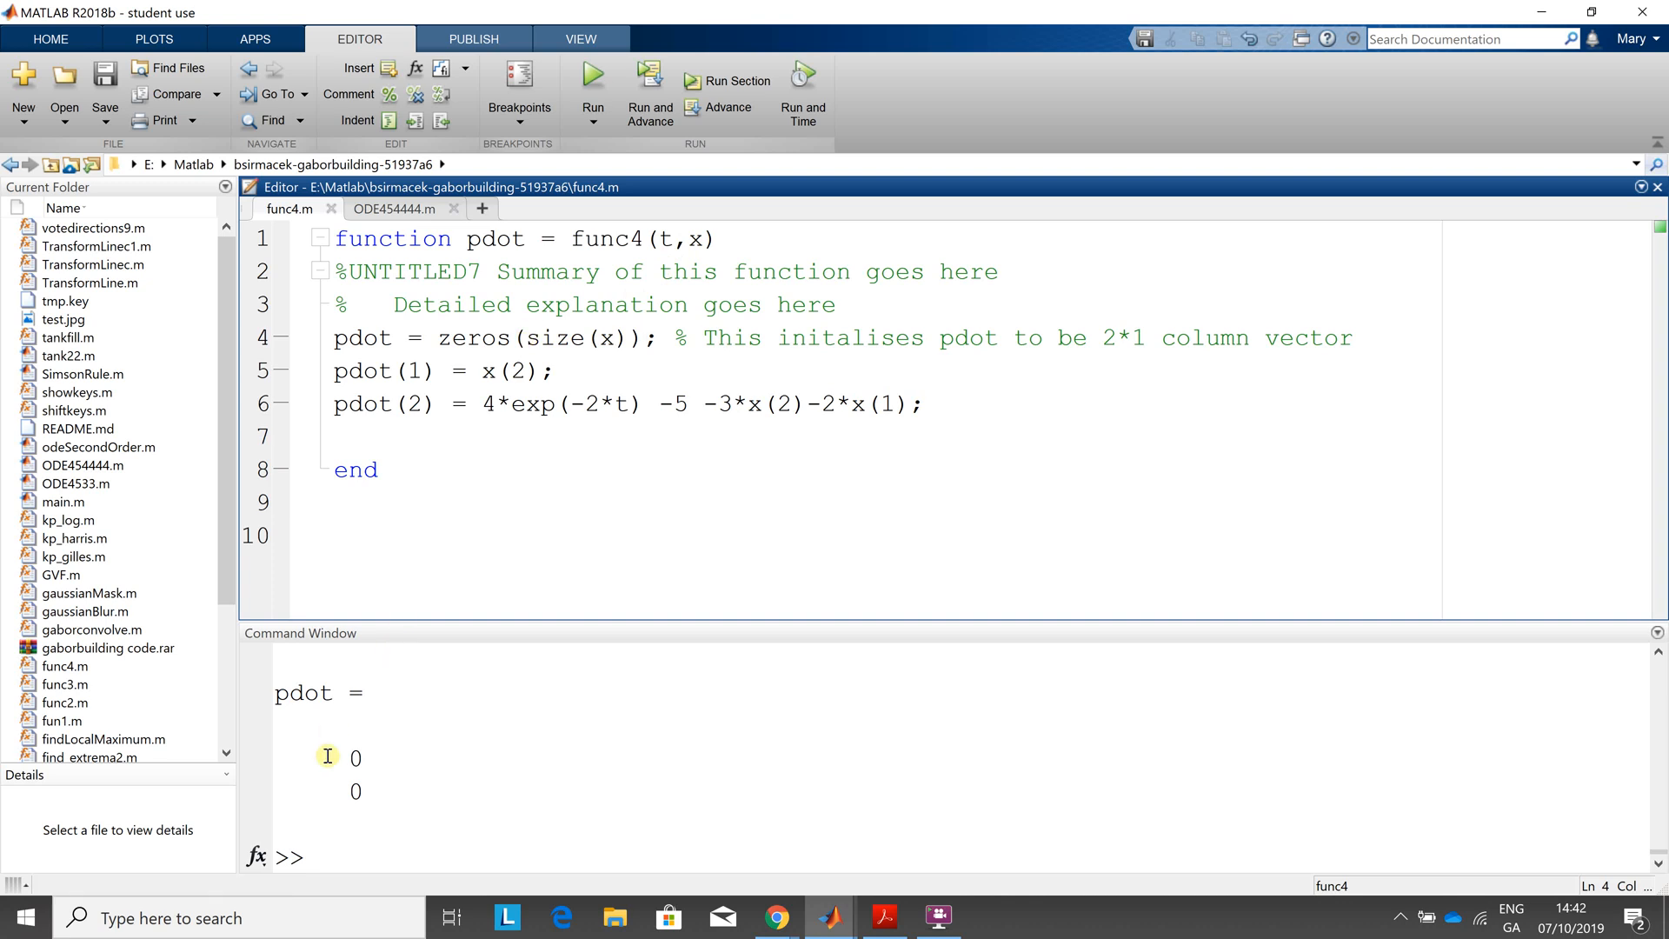
pyautogui.moveTo(350, 754); pyautogui.dragTo(381, 779)
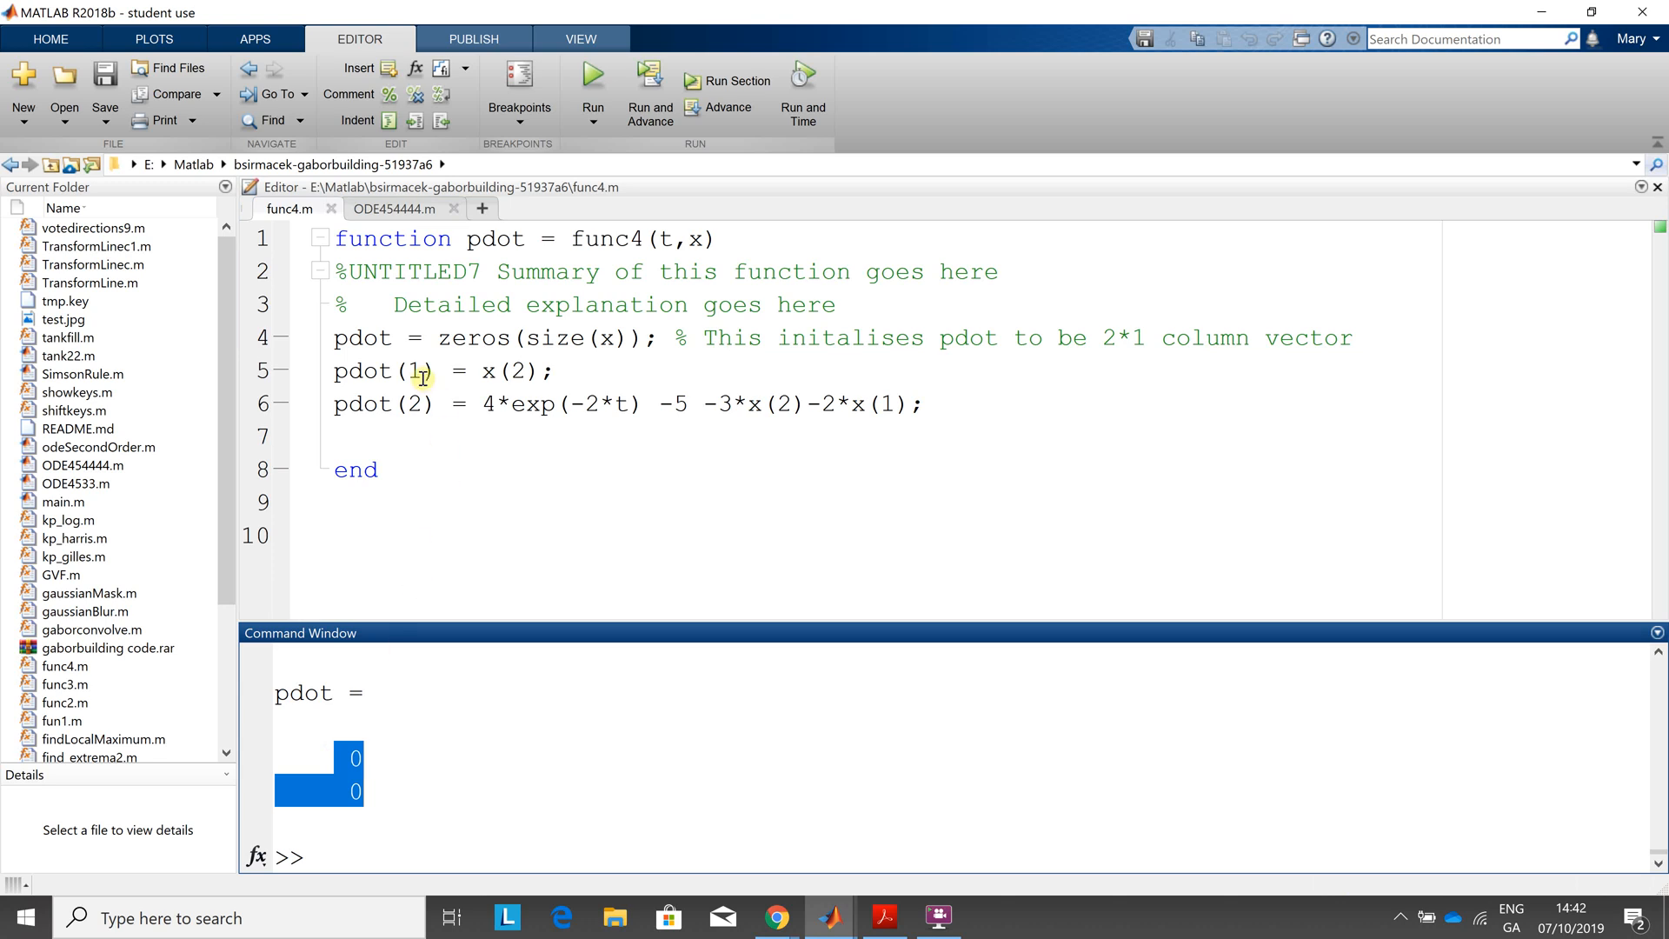
pyautogui.moveTo(410, 373); pyautogui.dragTo(537, 373)
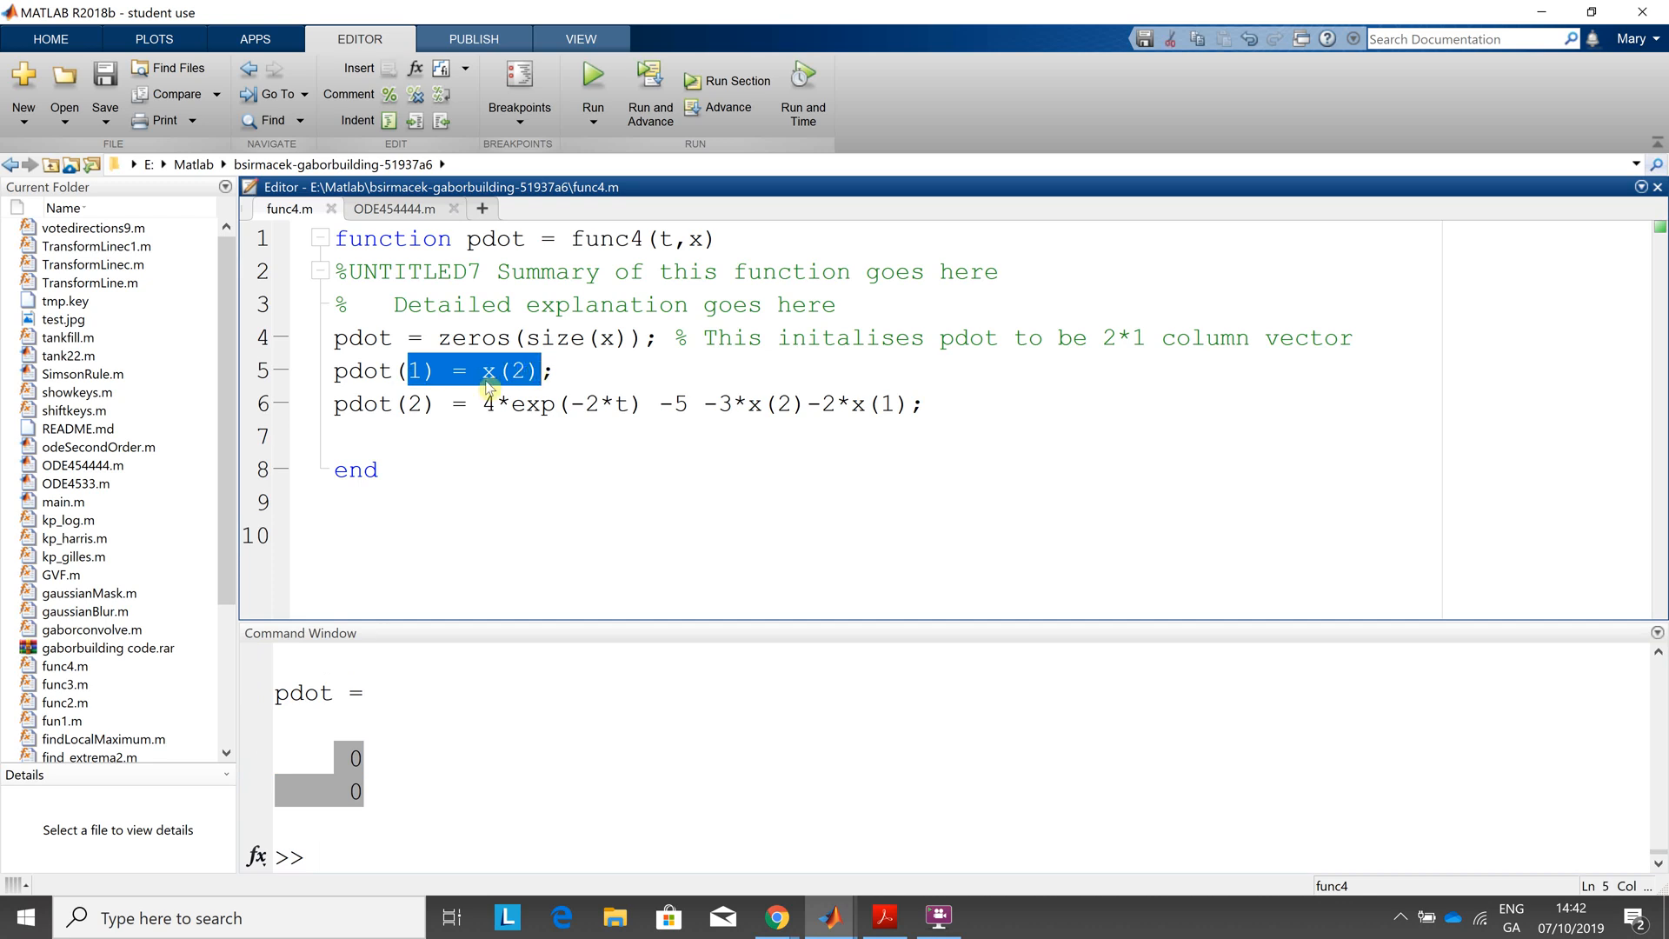
pyautogui.moveTo(470, 405); pyautogui.dragTo(923, 391)
pyautogui.click(923, 391)
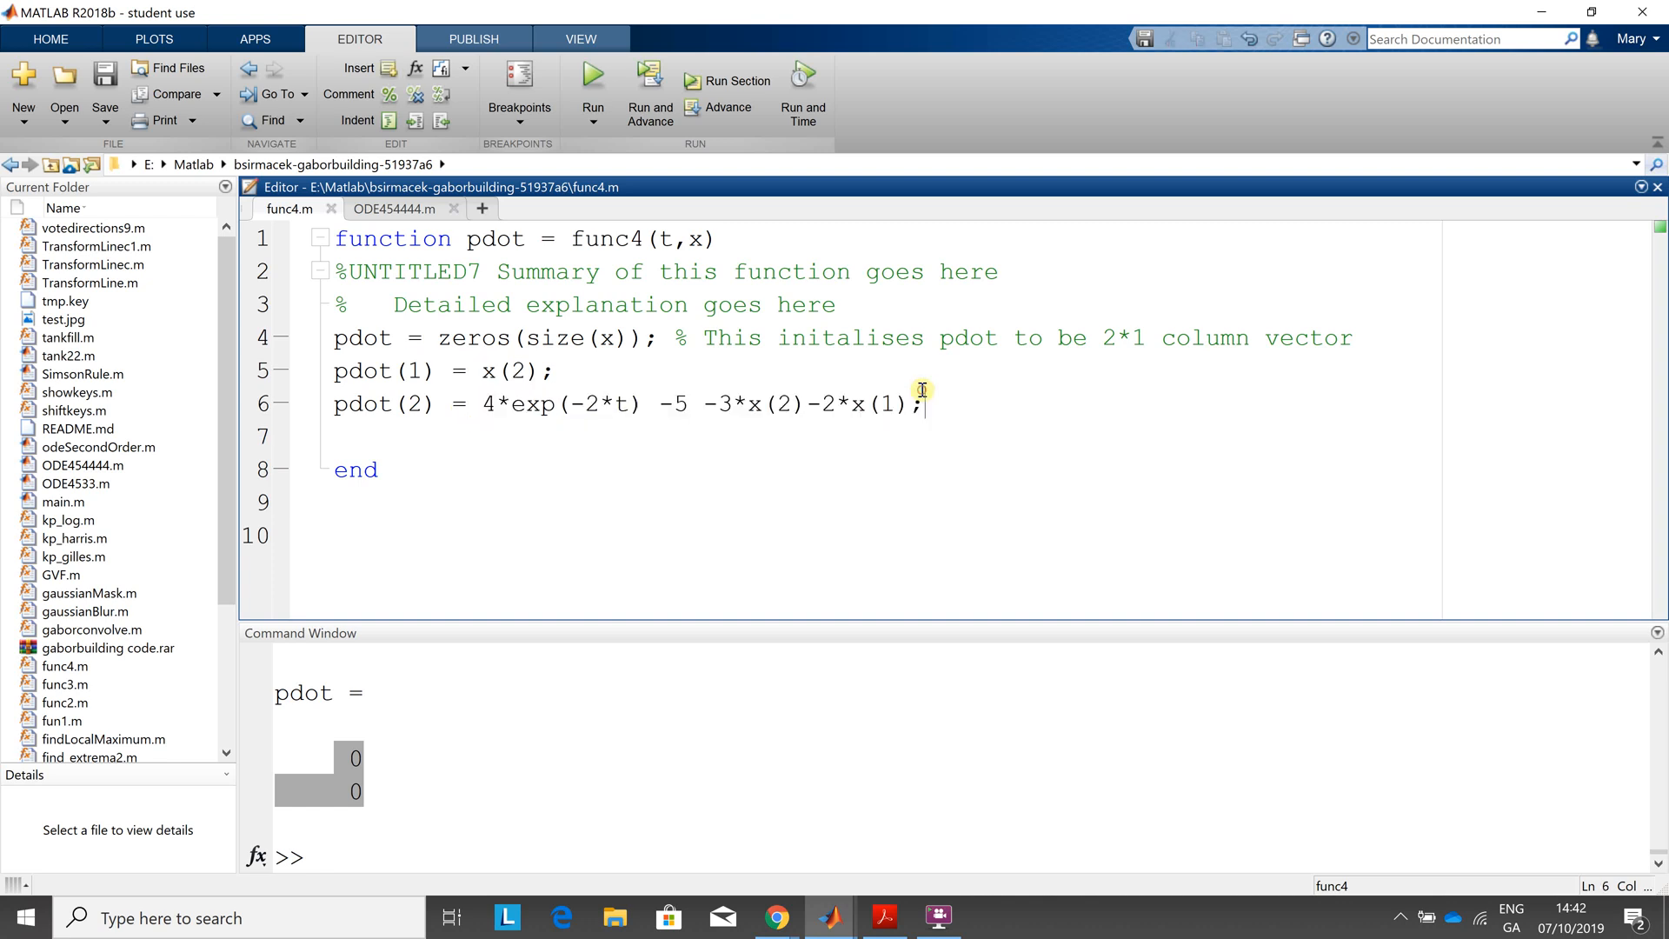
# Run ODE454444.m to produce Figure 1 with both ode45 solution curves over t = 0 to 10
pyautogui.click(394, 209)
pyautogui.click(601, 469)
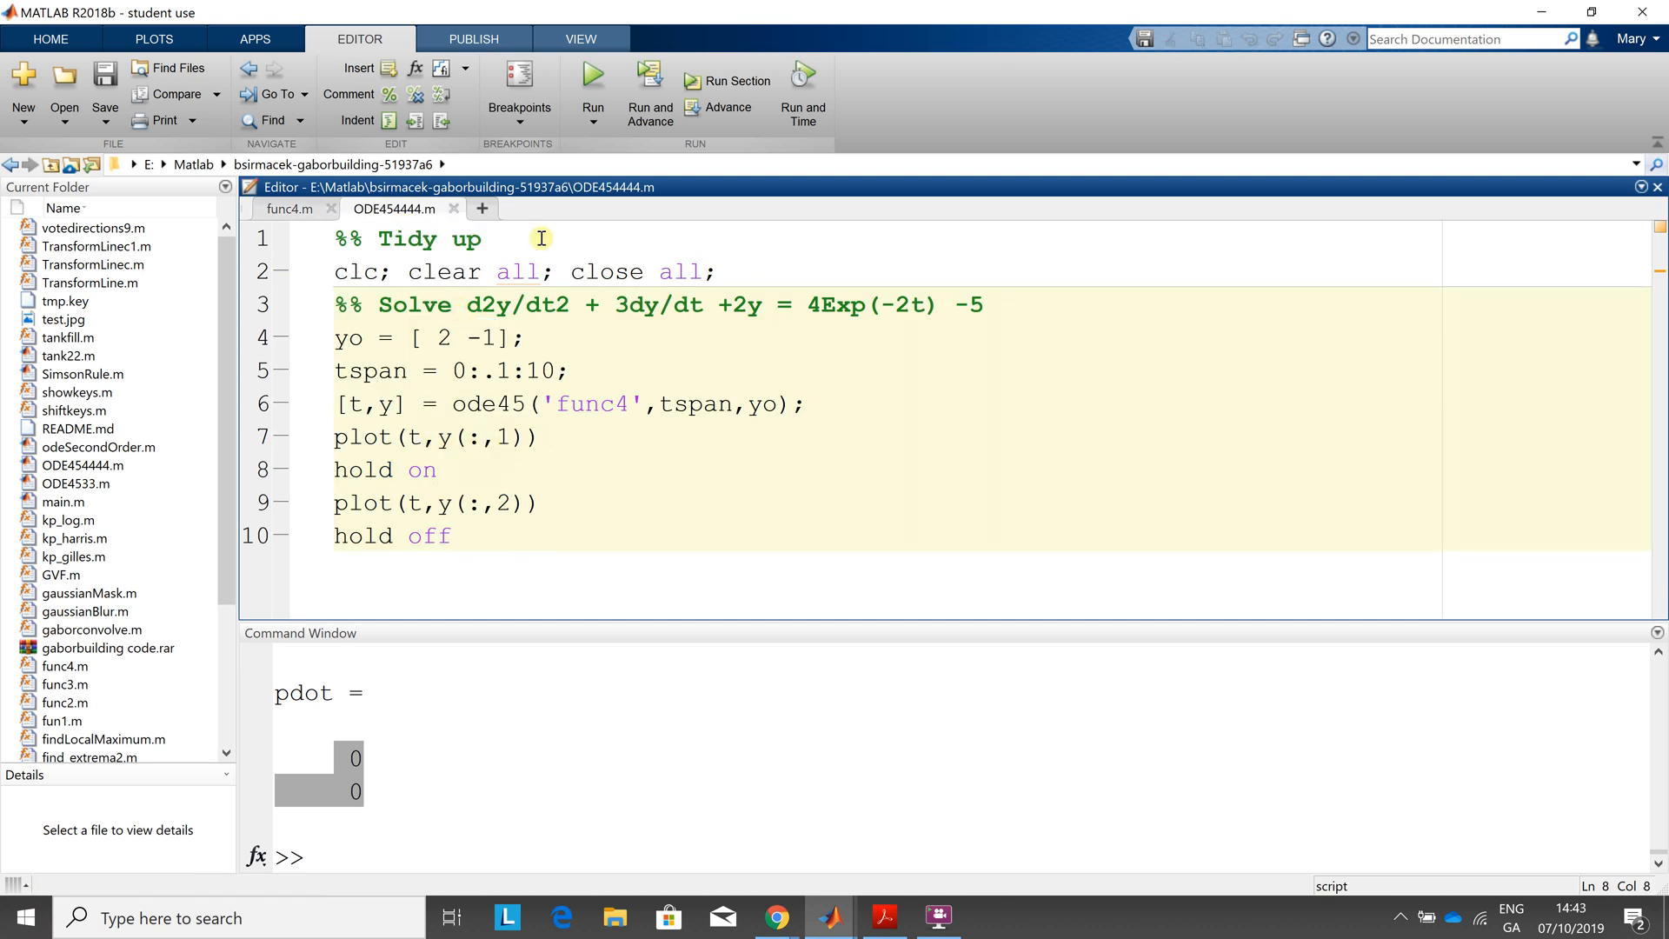
pyautogui.click(591, 81)
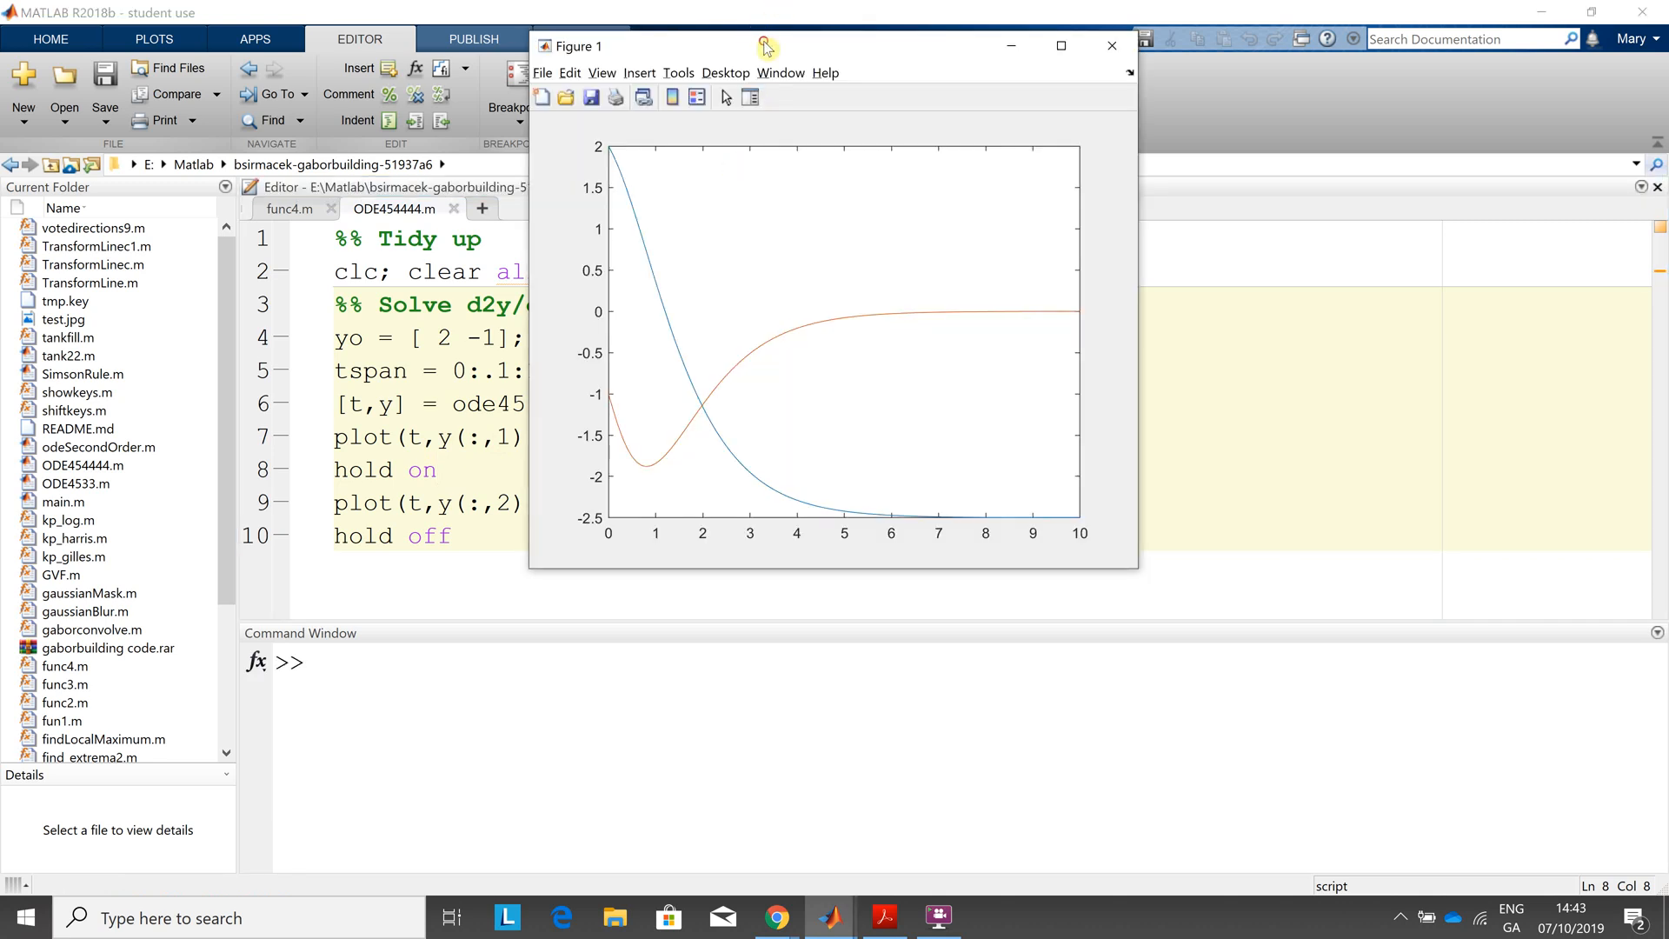
# Move Figure 1 aside and highlight the ':,1' column index in the first plot call
pyautogui.moveTo(763, 44); pyautogui.dragTo(1187, 369)
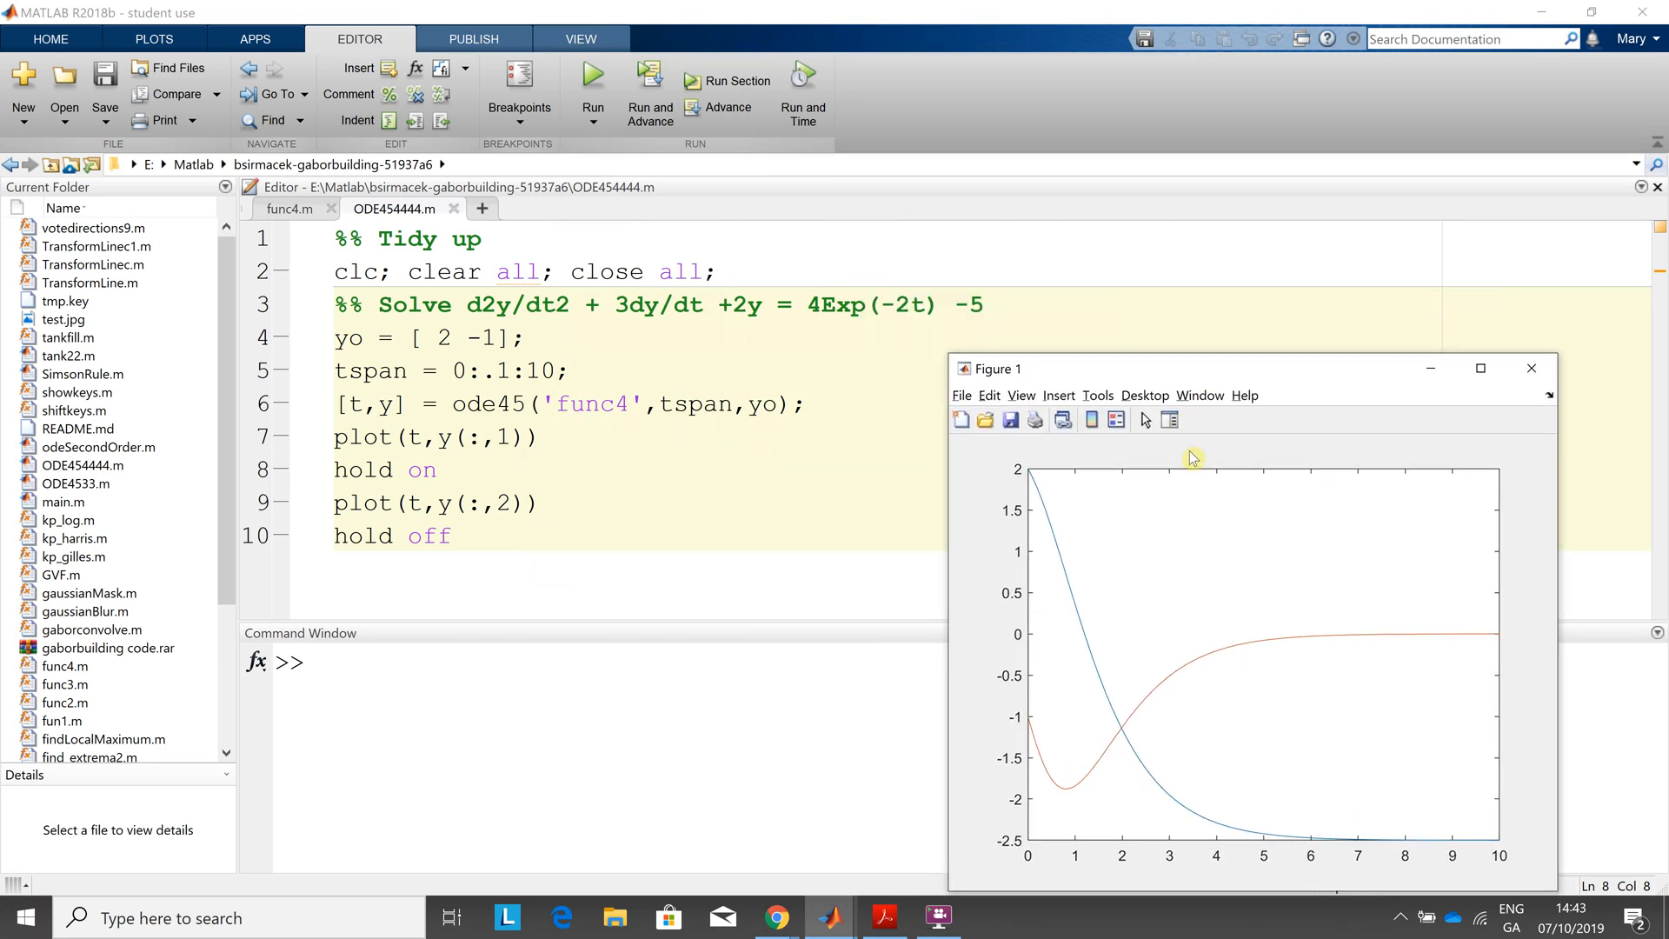
pyautogui.moveTo(1225, 374); pyautogui.dragTo(1224, 345)
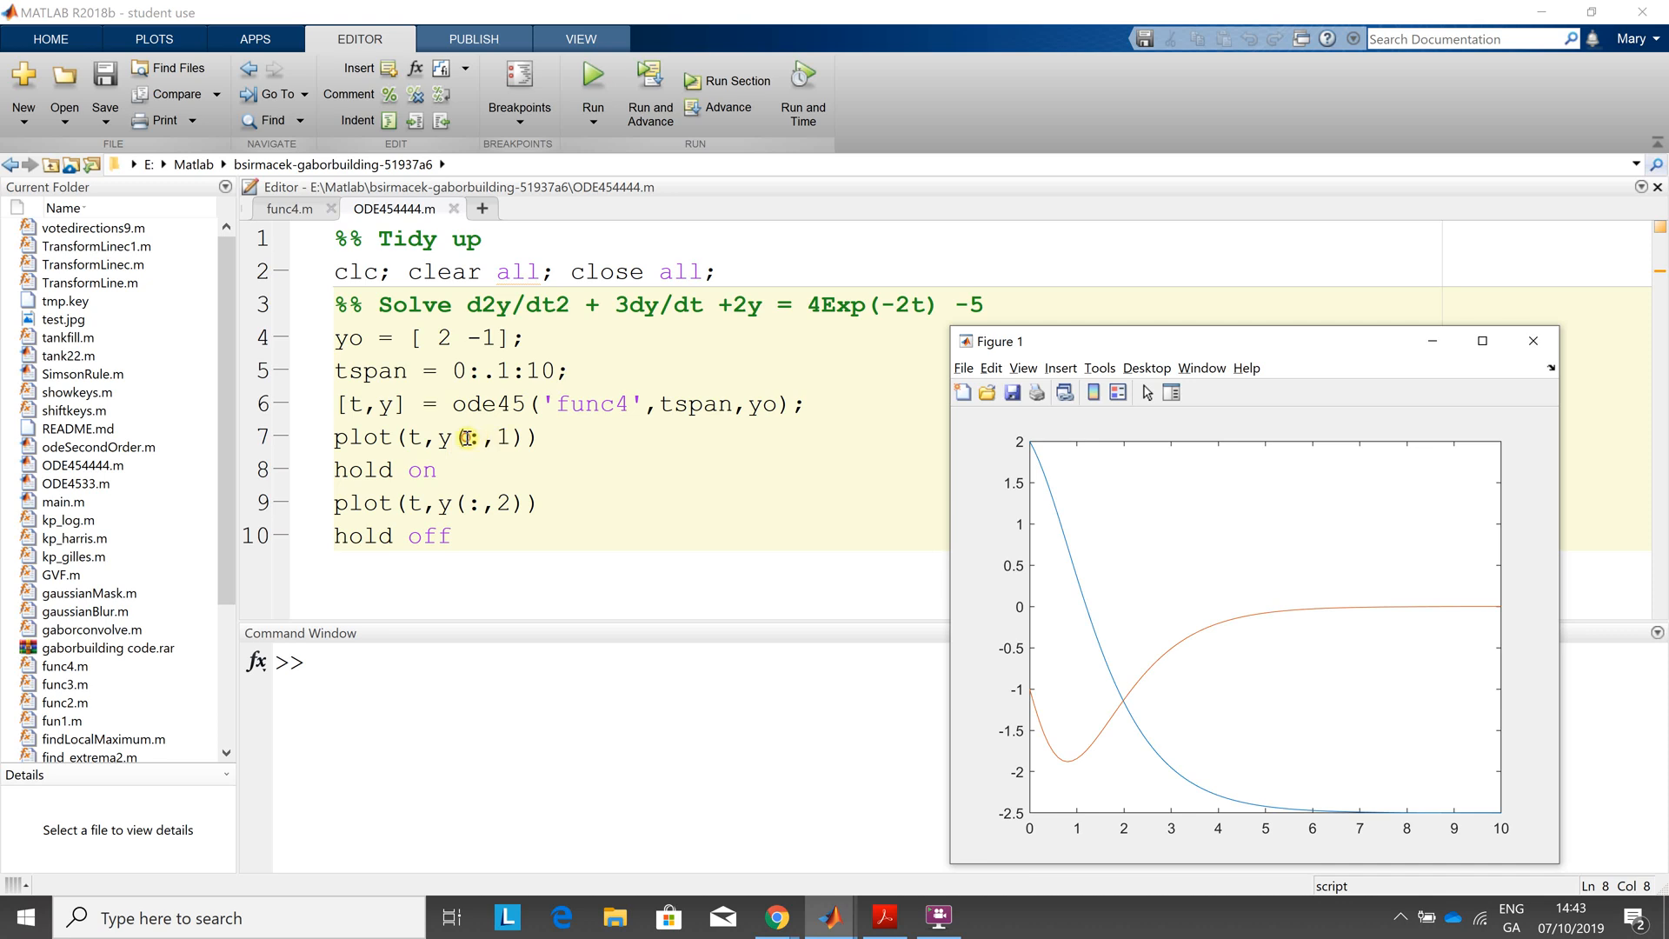
pyautogui.moveTo(467, 437); pyautogui.dragTo(507, 436)
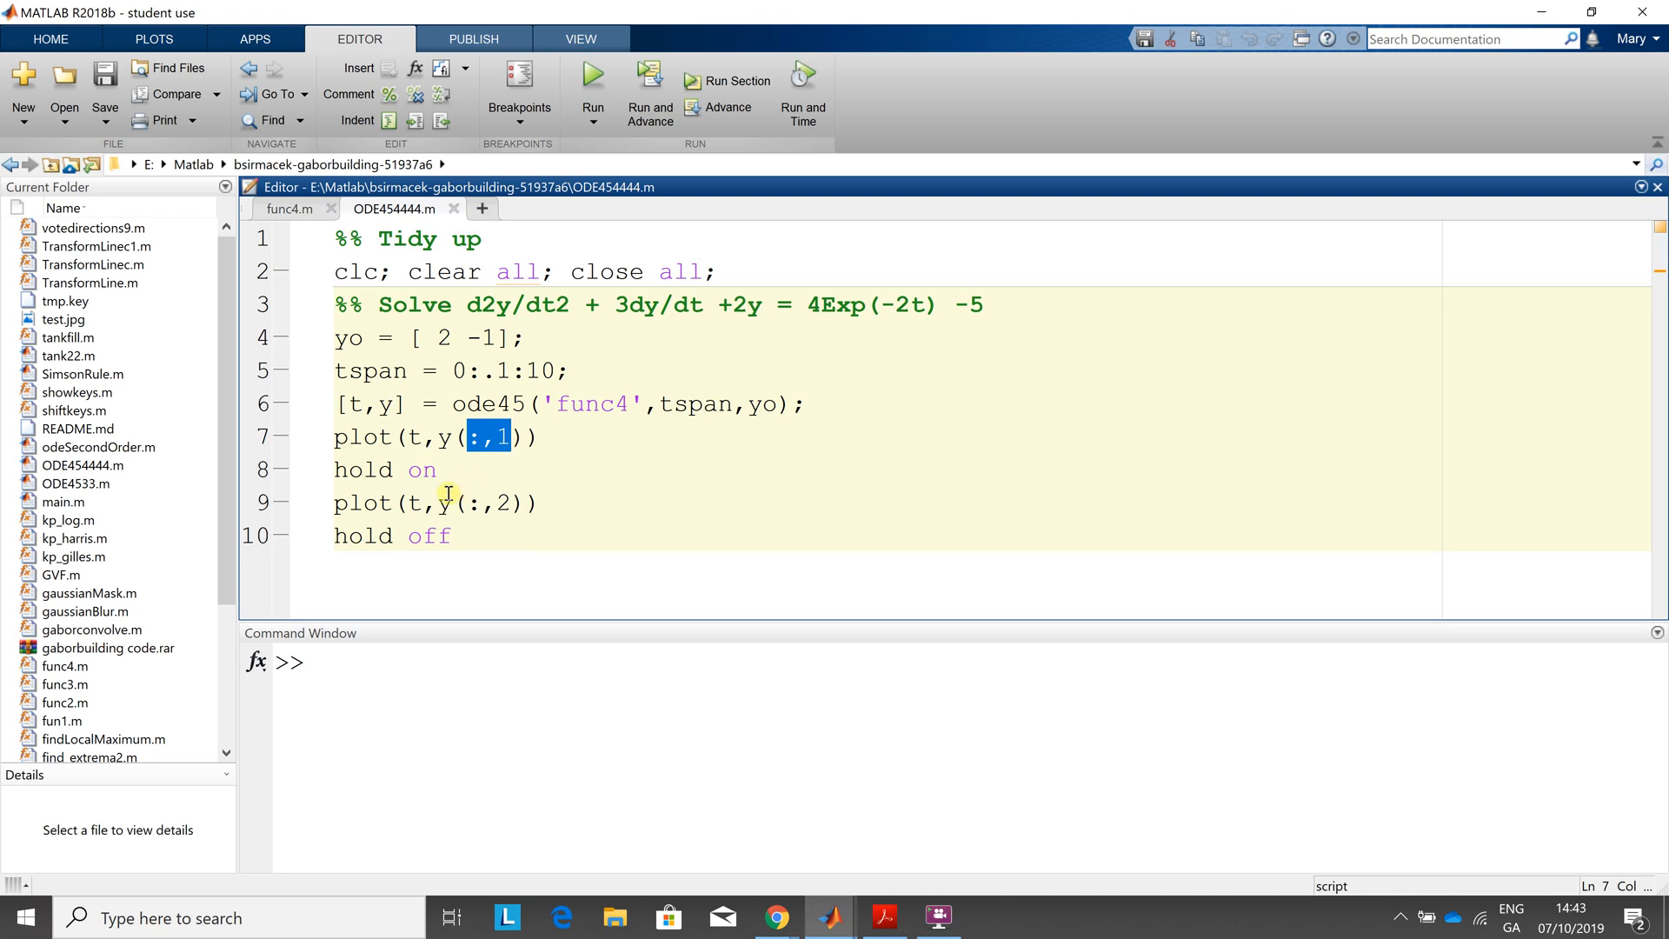
# Highlight y(:,2) in the second plot call, then bring Figure 1 back to the front
pyautogui.moveTo(439, 504); pyautogui.dragTo(519, 506)
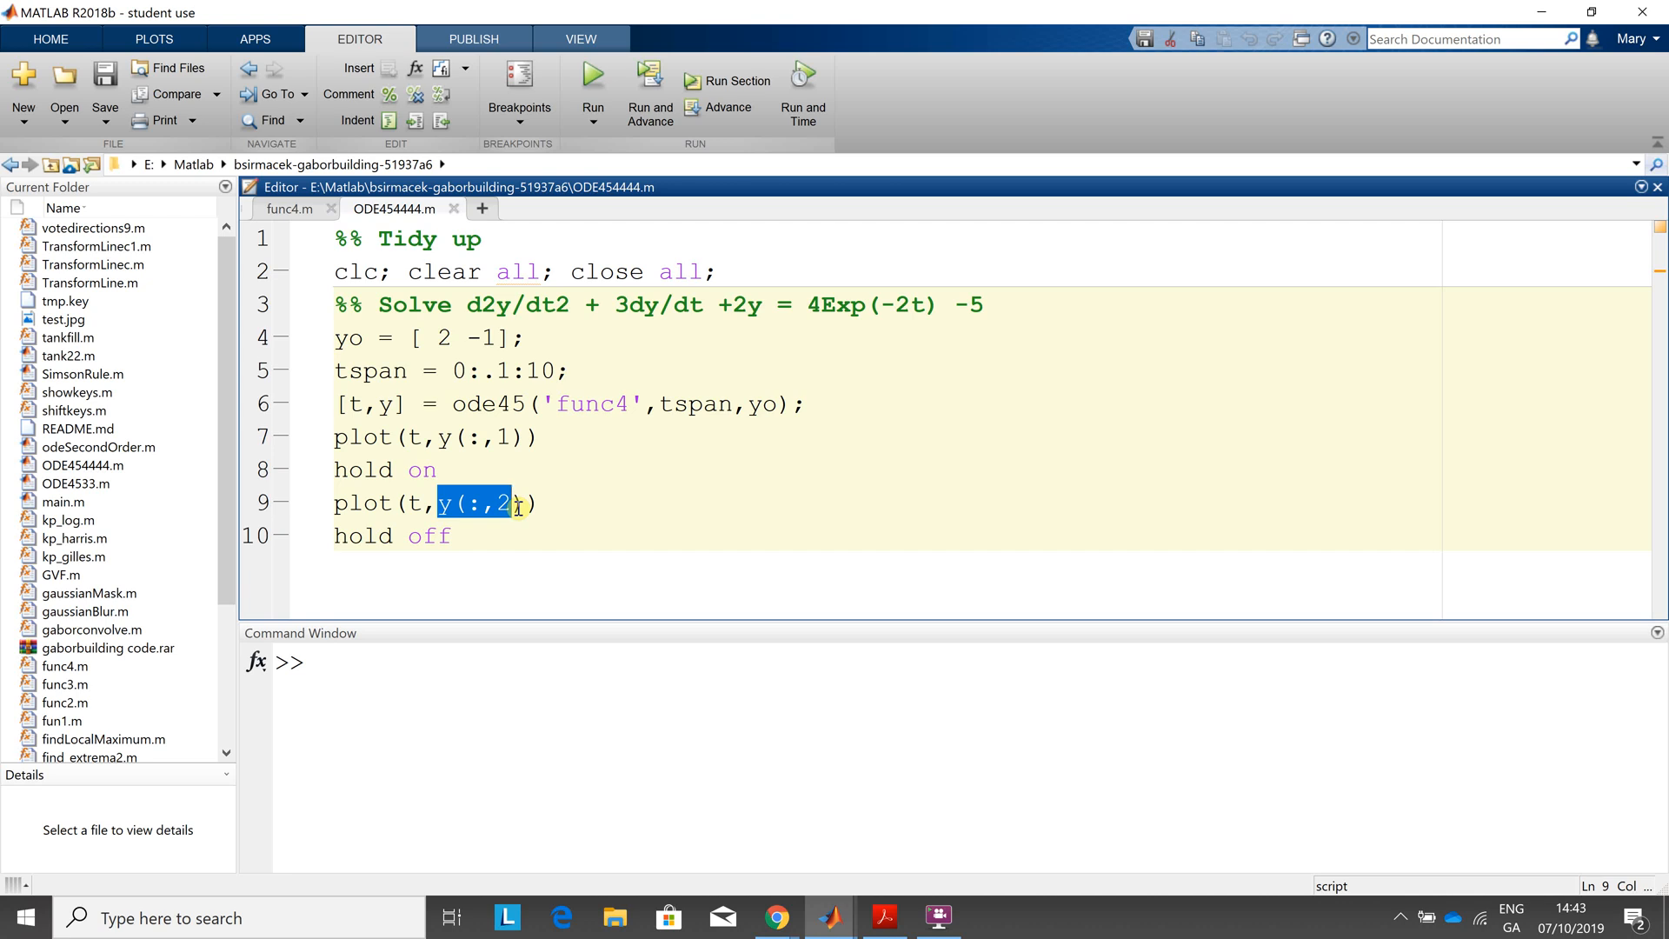
pyautogui.click(437, 471)
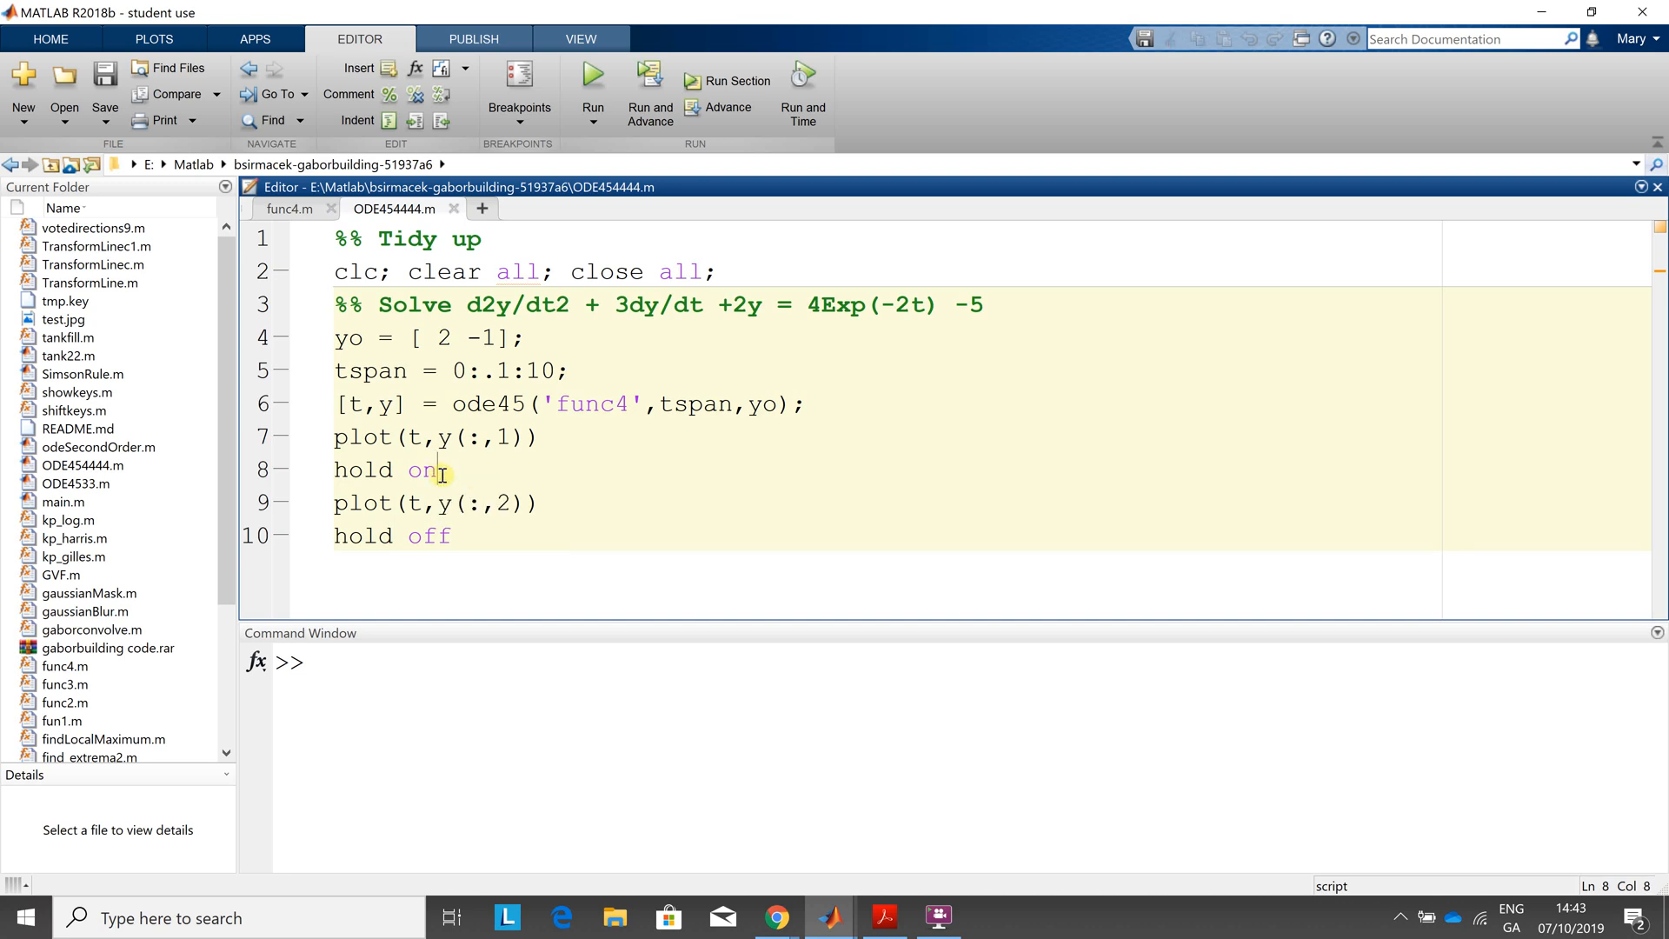
pyautogui.hotkey('alt', 'Tab')
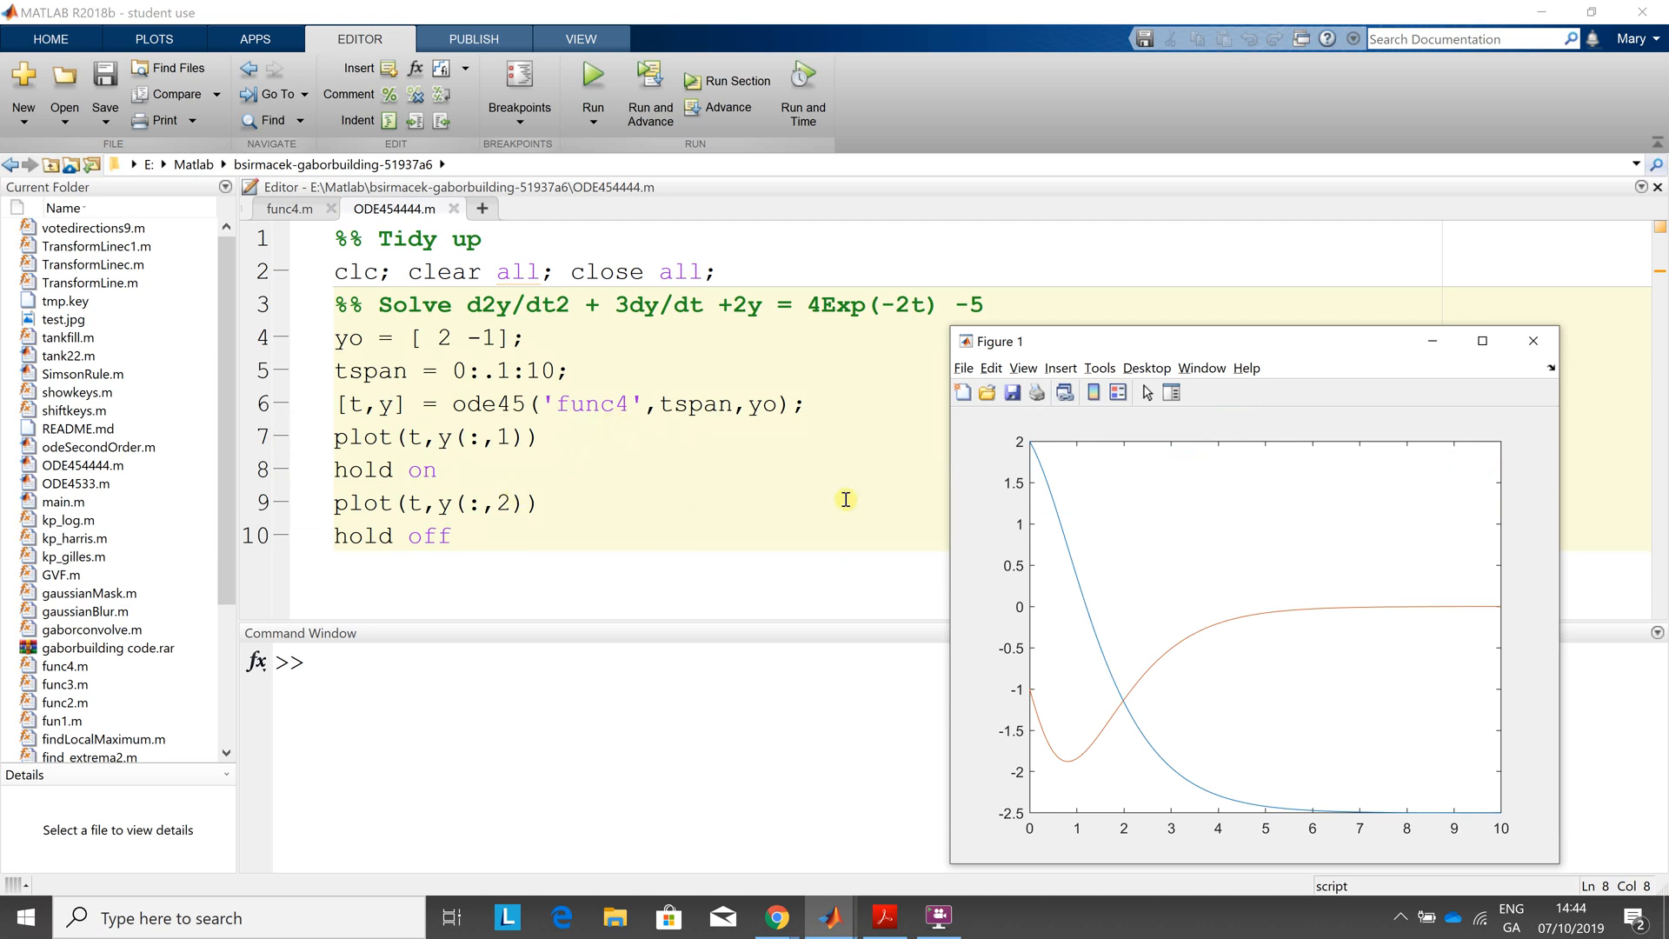
pyautogui.moveTo(1260, 613)
pyautogui.click(481, 470)
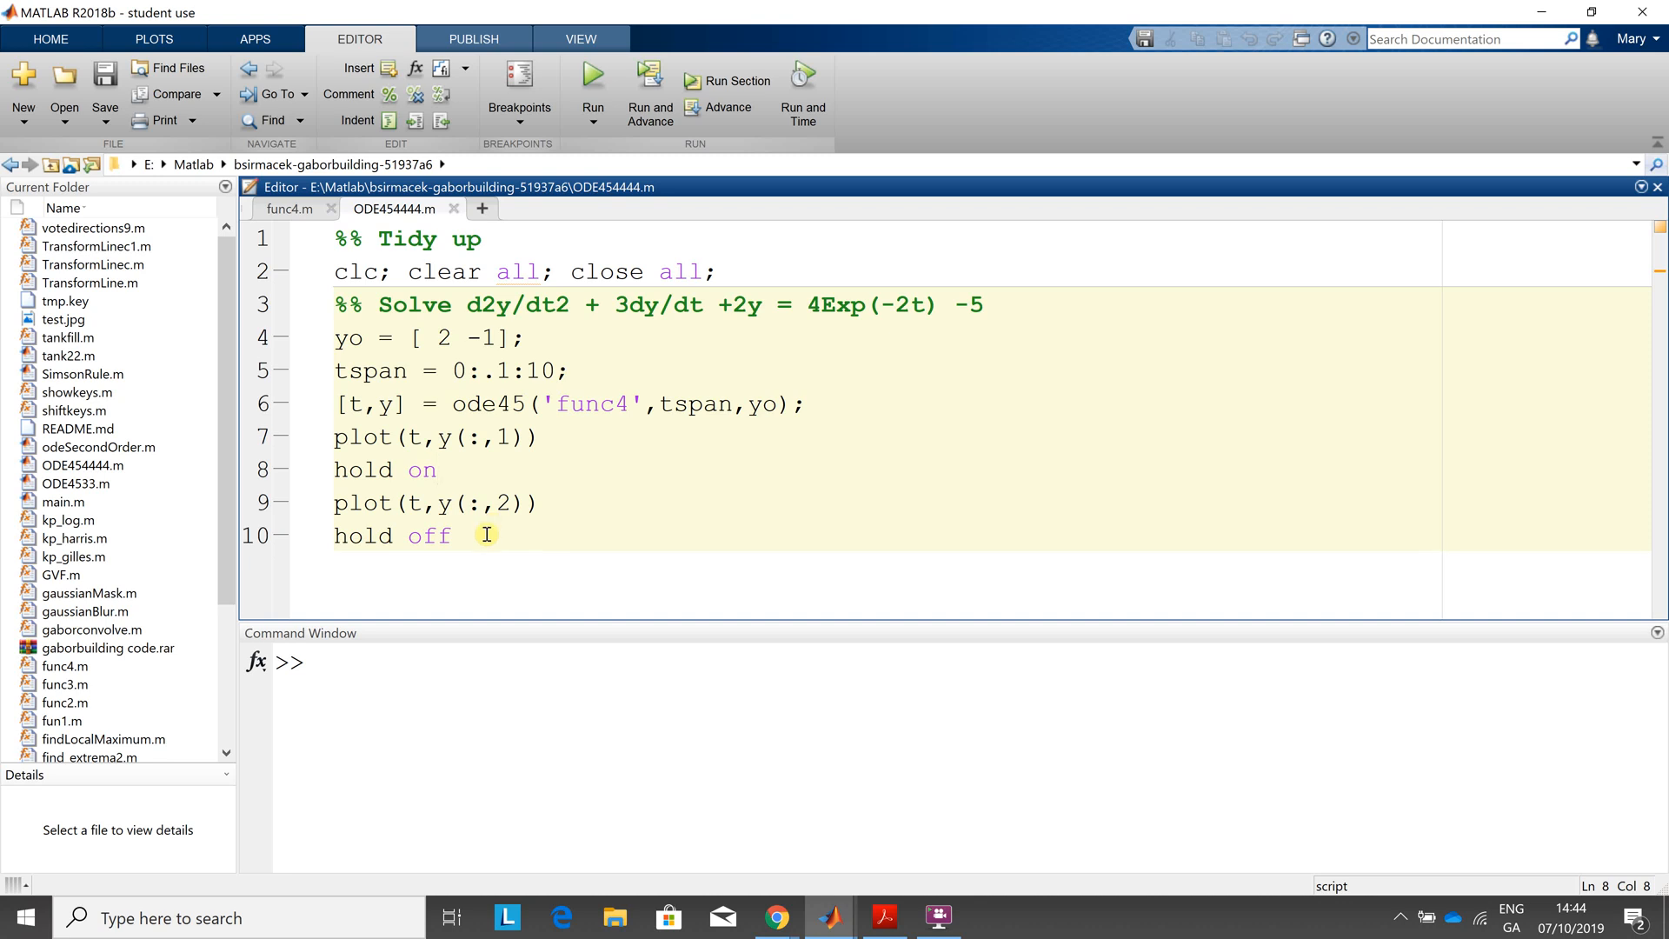
pyautogui.click(485, 534)
pyautogui.hotkey('alt', 'Tab')
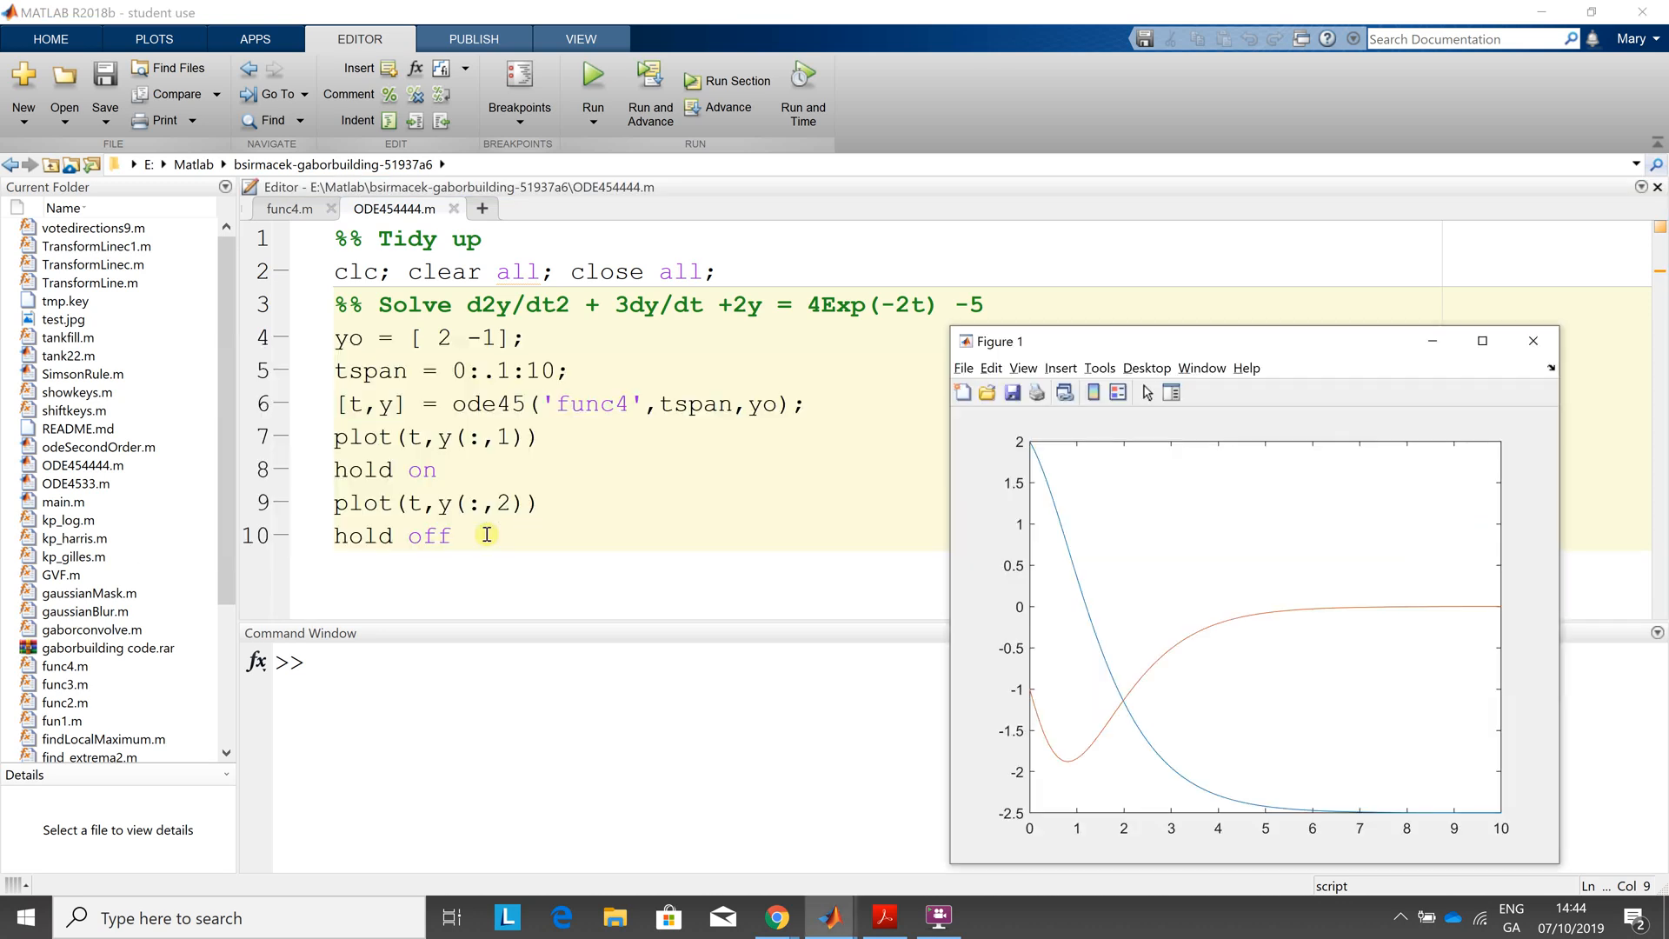